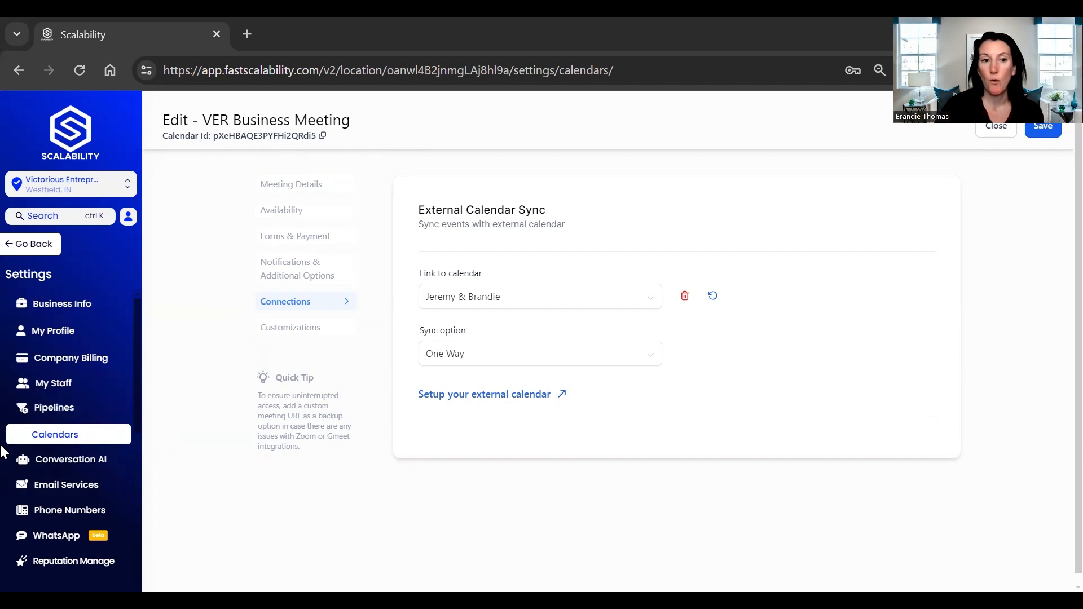
{"action": "scroll", "coordinate": [57, 531], "scroll_direction": "down", "scroll_amount": 2}
{"action": "scroll", "coordinate": [62, 536], "scroll_direction": "up", "scroll_amount": 1}
{"action": "scroll", "coordinate": [96, 540], "scroll_direction": "down", "scroll_amount": 5}
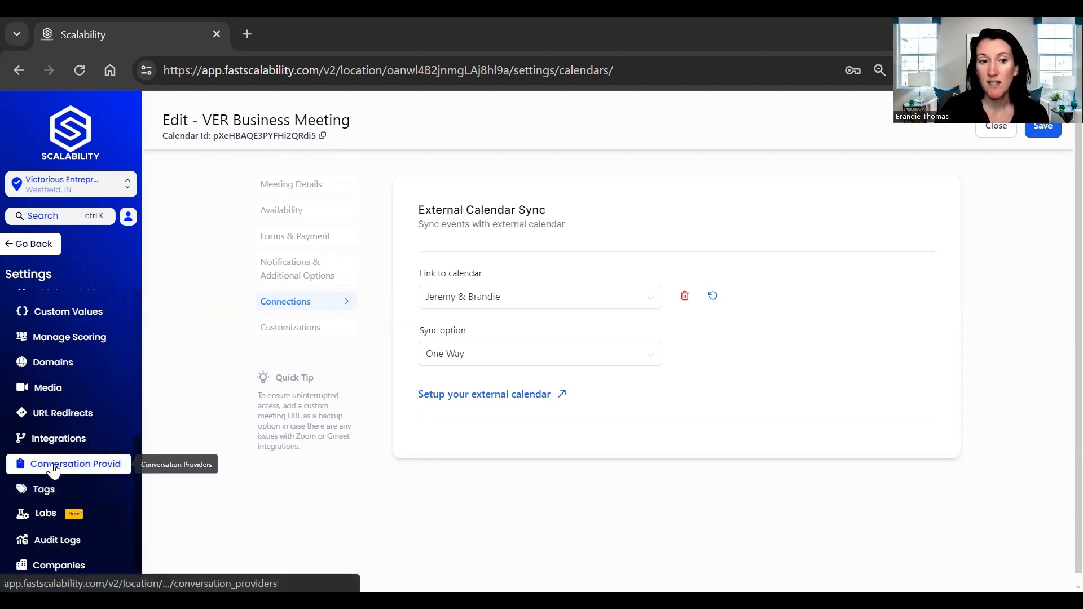
{"action": "scroll", "coordinate": [53, 470], "scroll_direction": "up", "scroll_amount": 1}
{"action": "scroll", "coordinate": [49, 505], "scroll_direction": "down", "scroll_amount": 1}
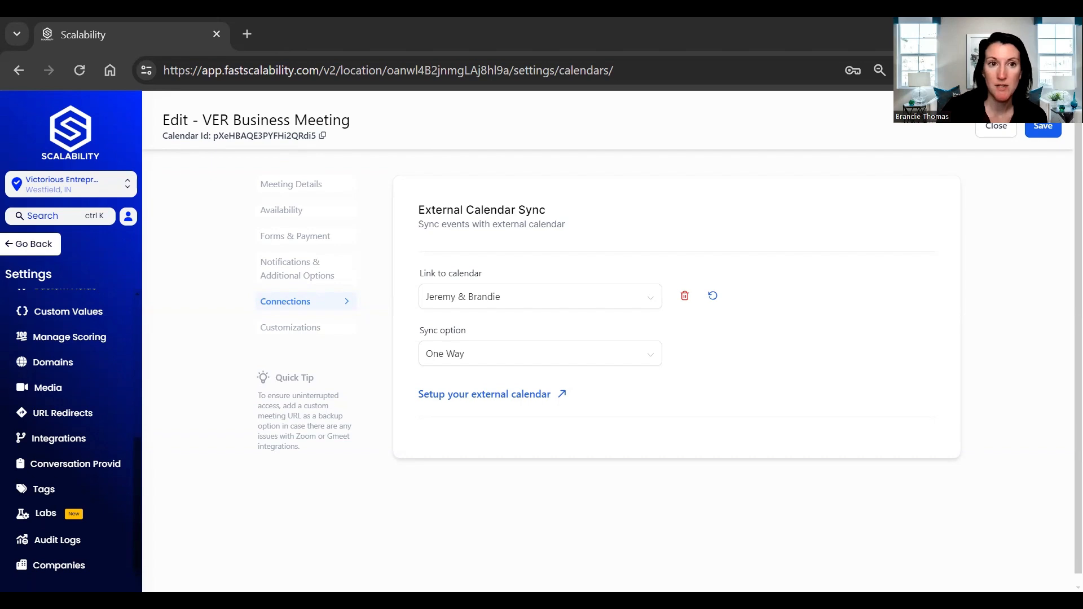
{"action": "scroll", "coordinate": [45, 406], "scroll_direction": "up", "scroll_amount": 3}
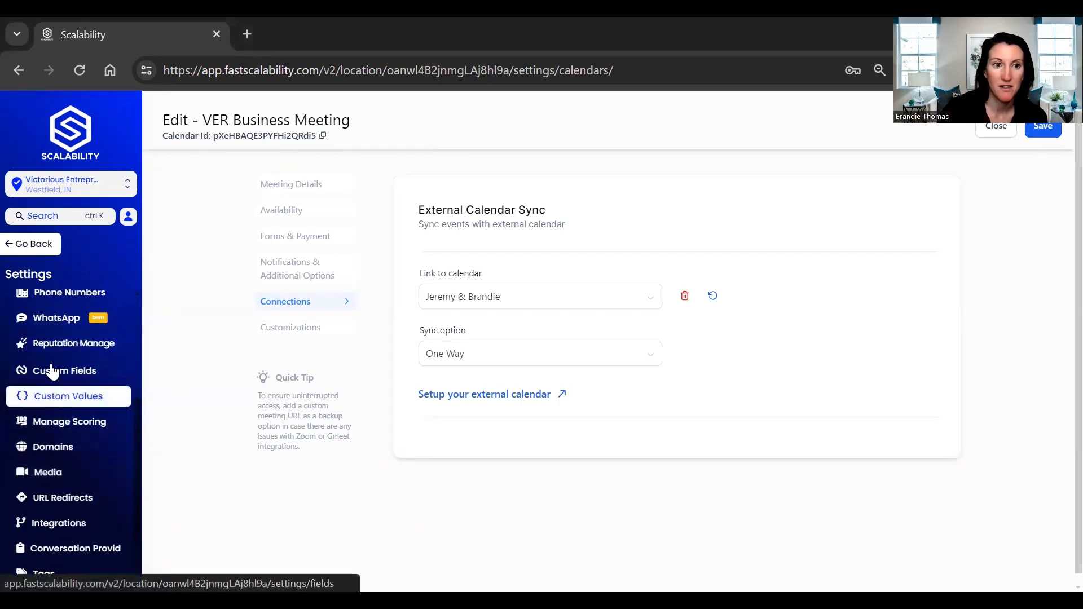
Leave the VER Business Meeting calendar editor, open the general calendar settings and show the second page of the calendar list.
{"action": "left_click", "coordinate": [25, 244]}
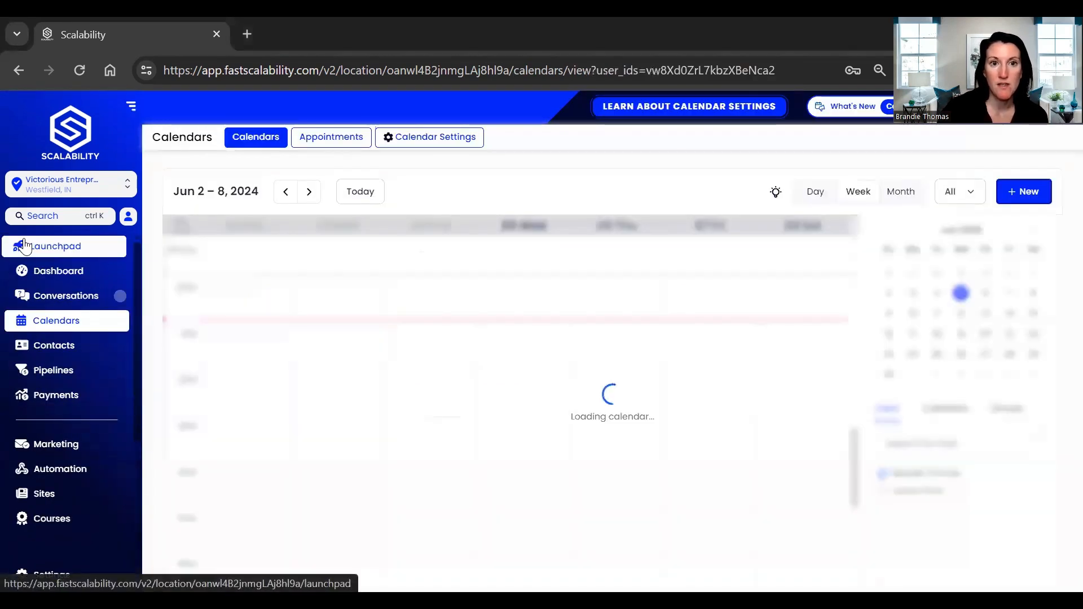
{"action": "left_click", "coordinate": [431, 141]}
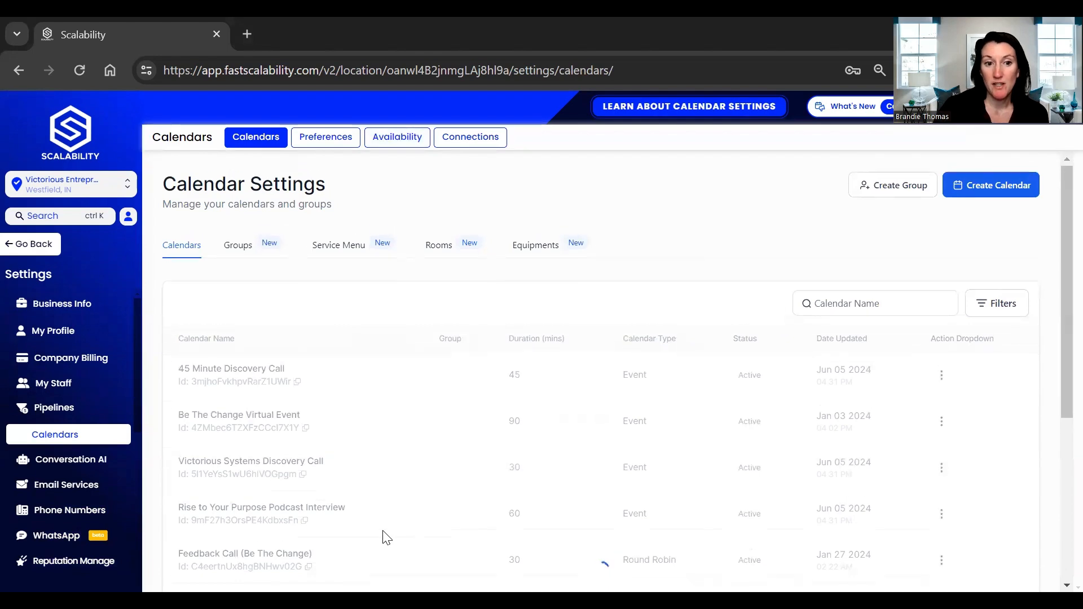
{"action": "scroll", "coordinate": [383, 536], "scroll_direction": "down", "scroll_amount": 5}
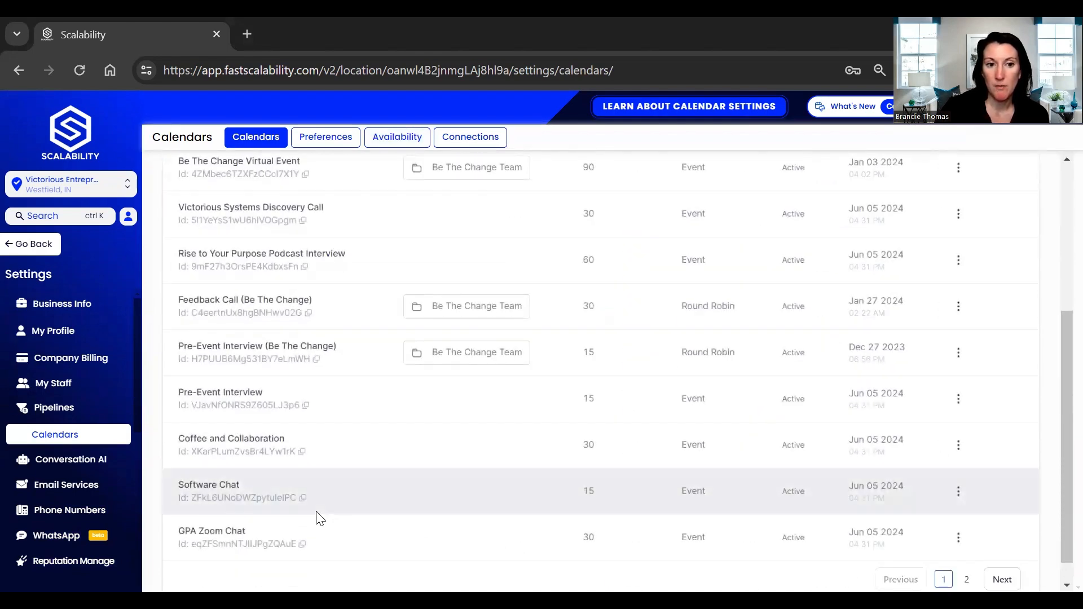
{"action": "scroll", "coordinate": [318, 518], "scroll_direction": "down", "scroll_amount": 1}
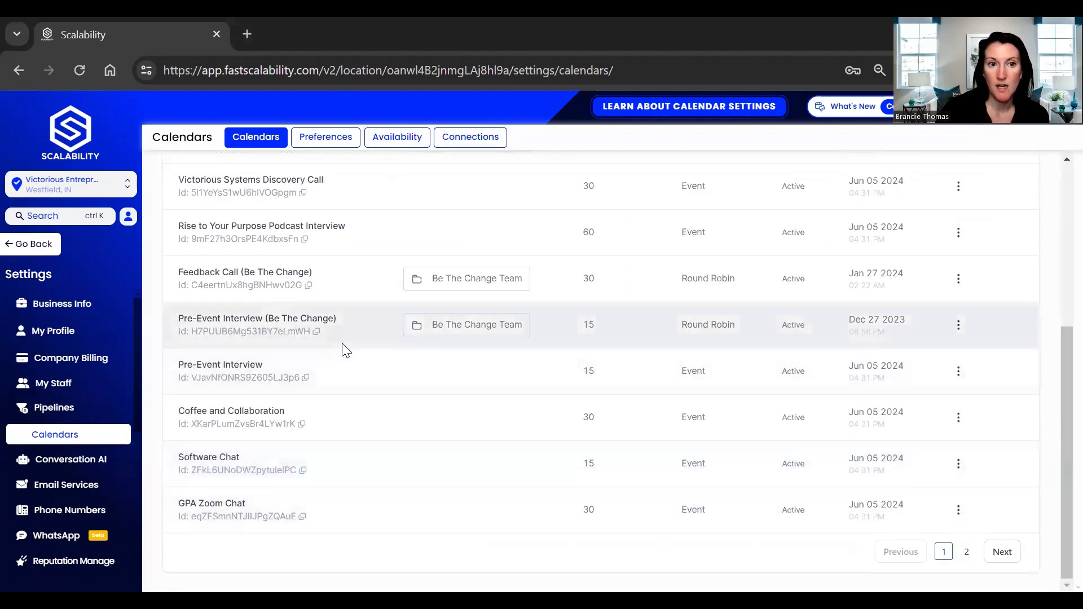
{"action": "scroll", "coordinate": [345, 349], "scroll_direction": "up", "scroll_amount": 4}
{"action": "scroll", "coordinate": [621, 412], "scroll_direction": "down", "scroll_amount": 4}
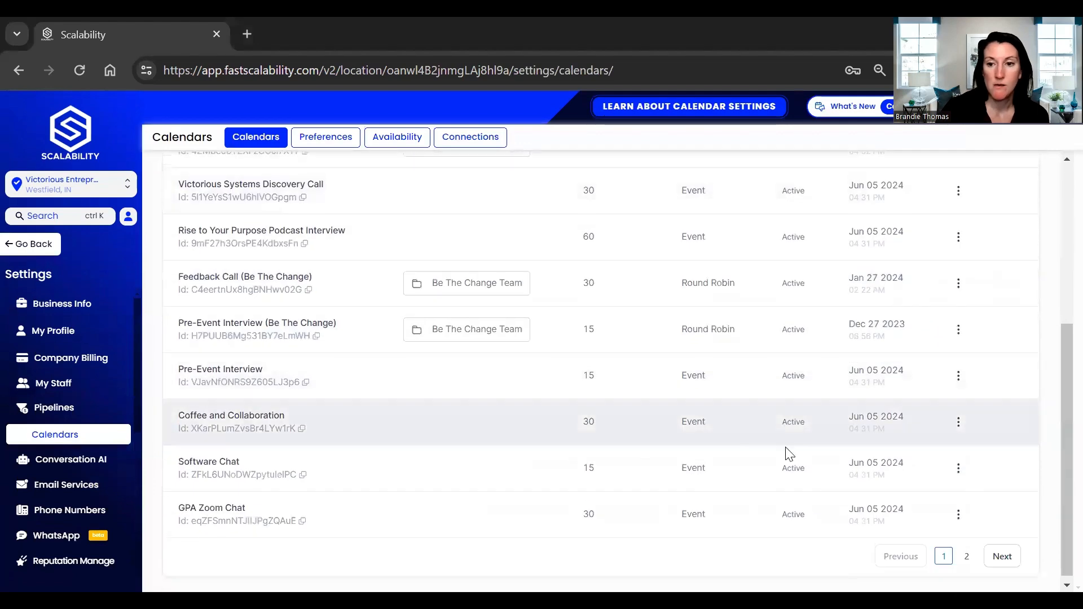
{"action": "left_click", "coordinate": [966, 556]}
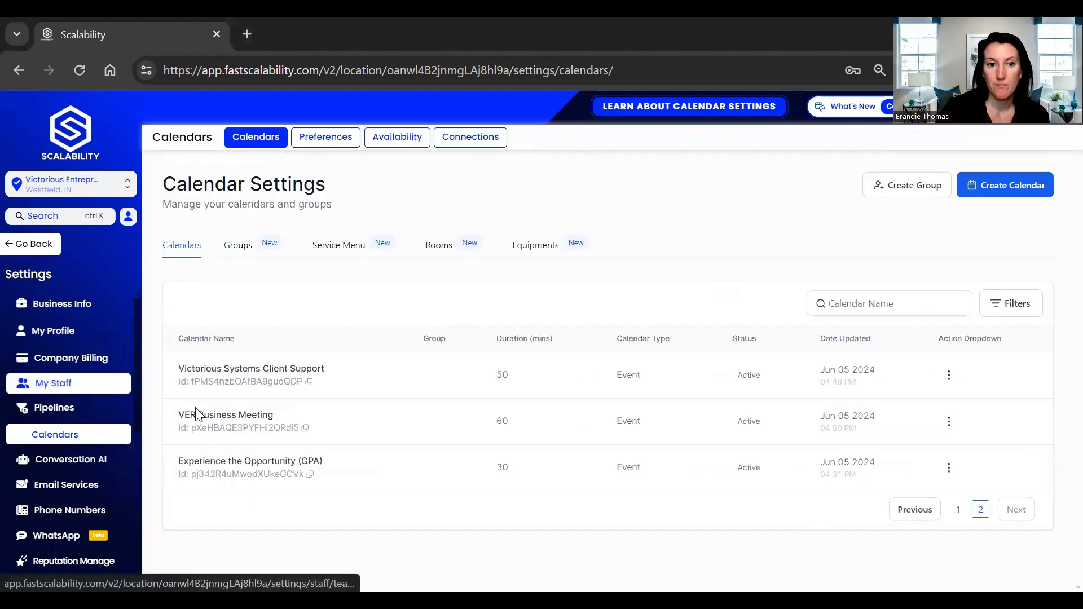
Copy the scheduling link of the Experience the Opportunity (GPA) calendar and open it in a new browser tab.
{"action": "left_click", "coordinate": [949, 470]}
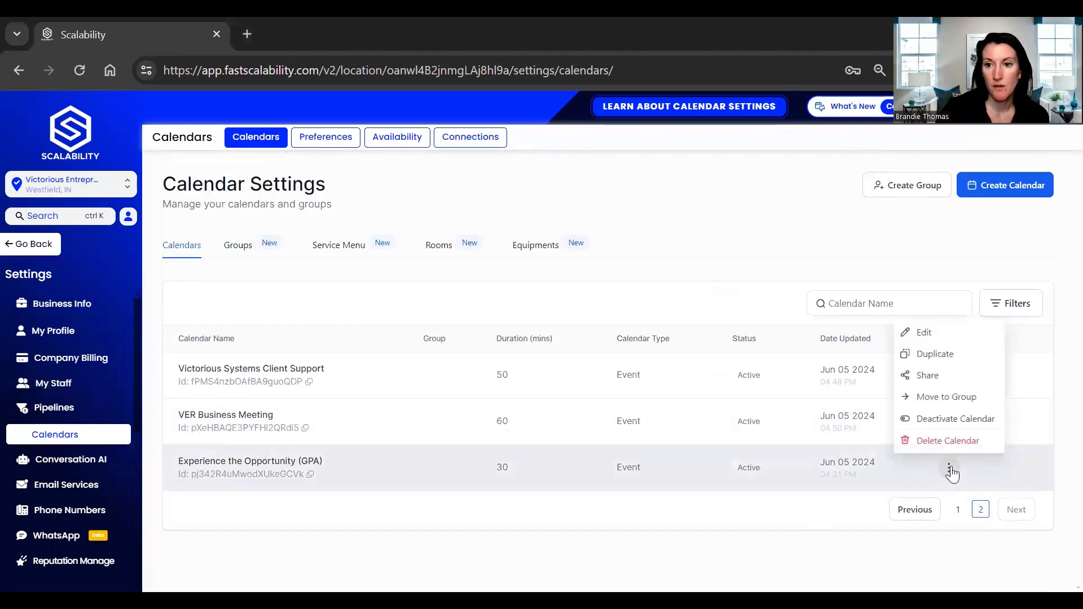
{"action": "left_click", "coordinate": [927, 376]}
{"action": "left_click", "coordinate": [755, 357]}
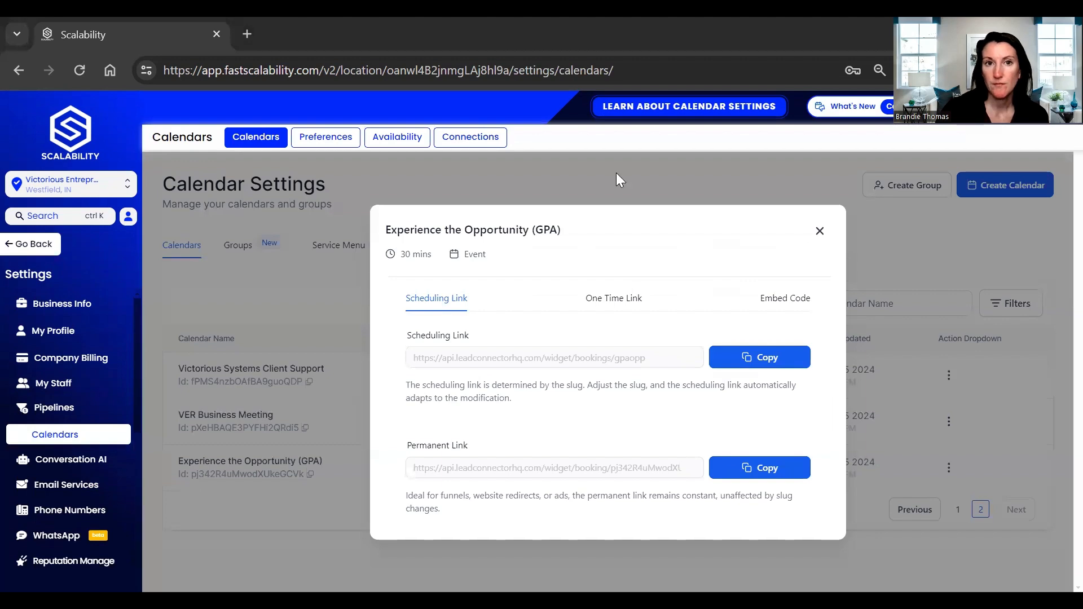
{"action": "left_click", "coordinate": [247, 34]}
{"action": "key", "text": "ctrl+v"}
{"action": "key", "text": "Return"}
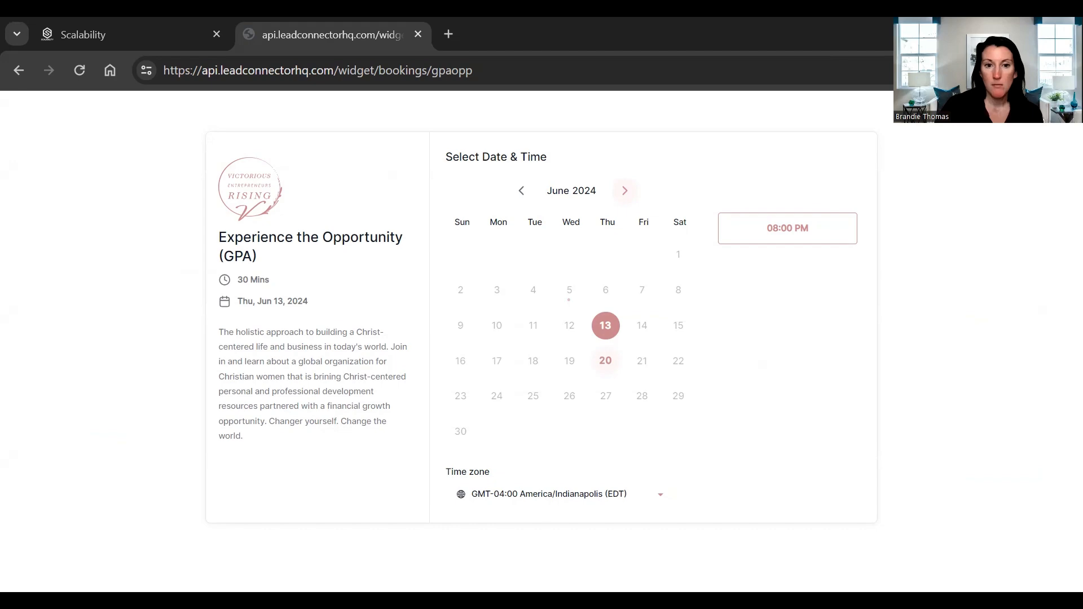
Return to the Scalability tab, close the sharing dialog and open the Experience the Opportunity (GPA) Workflow from the automation workflows.
{"action": "left_click", "coordinate": [152, 39]}
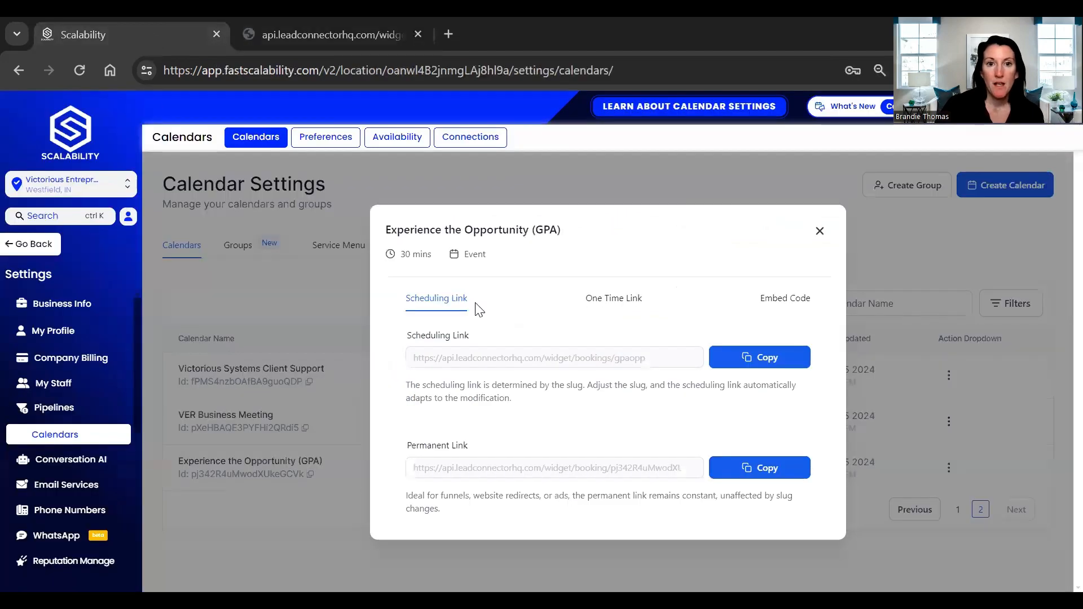
{"action": "left_click", "coordinate": [821, 234]}
{"action": "scroll", "coordinate": [84, 406], "scroll_direction": "down", "scroll_amount": 5}
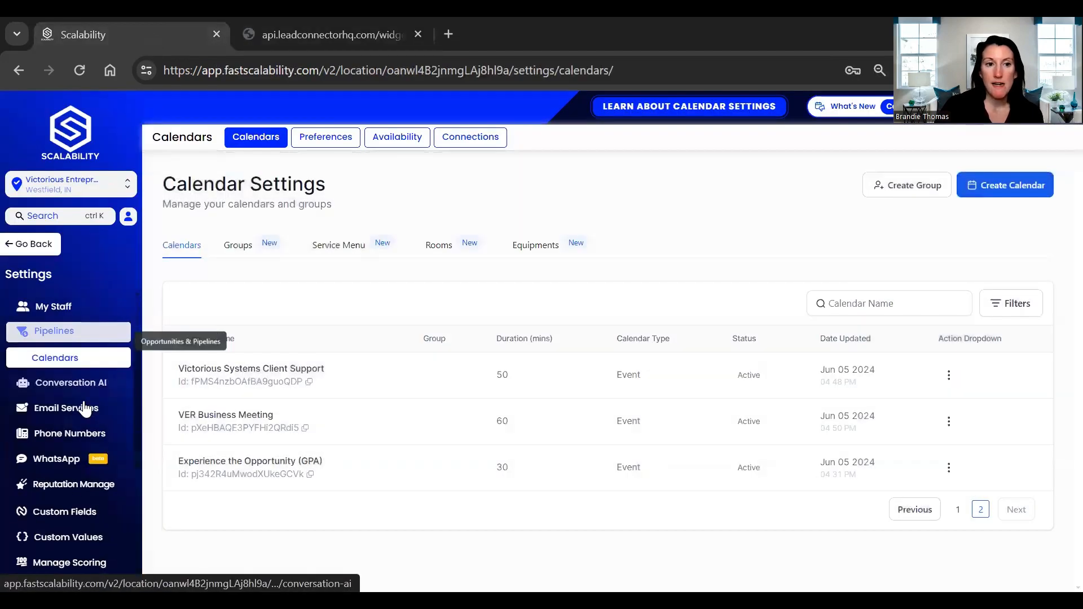
{"action": "scroll", "coordinate": [73, 338], "scroll_direction": "up", "scroll_amount": 2}
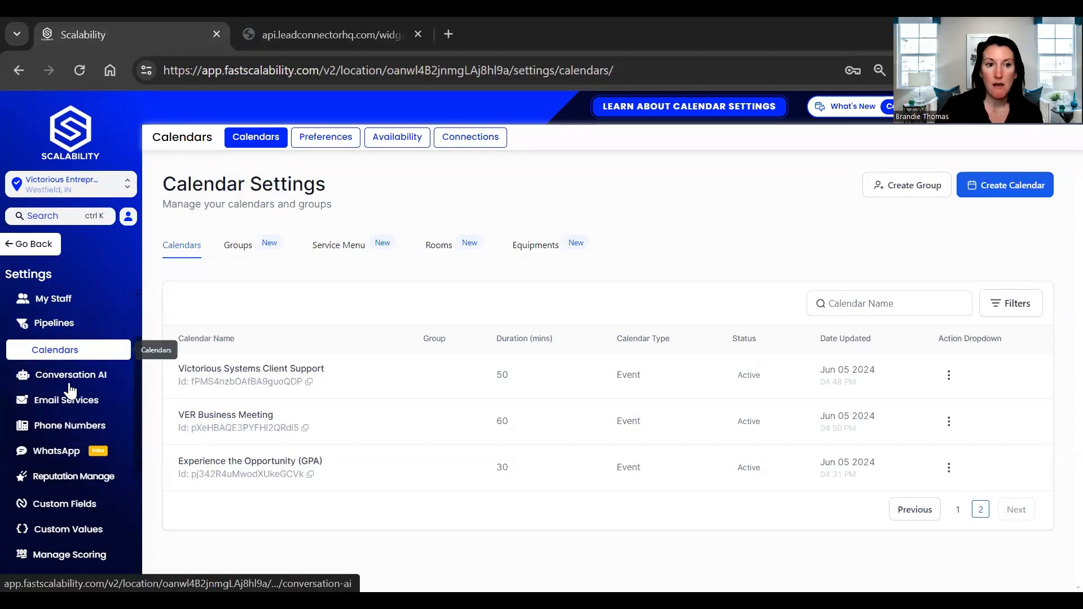
{"action": "left_click", "coordinate": [23, 243]}
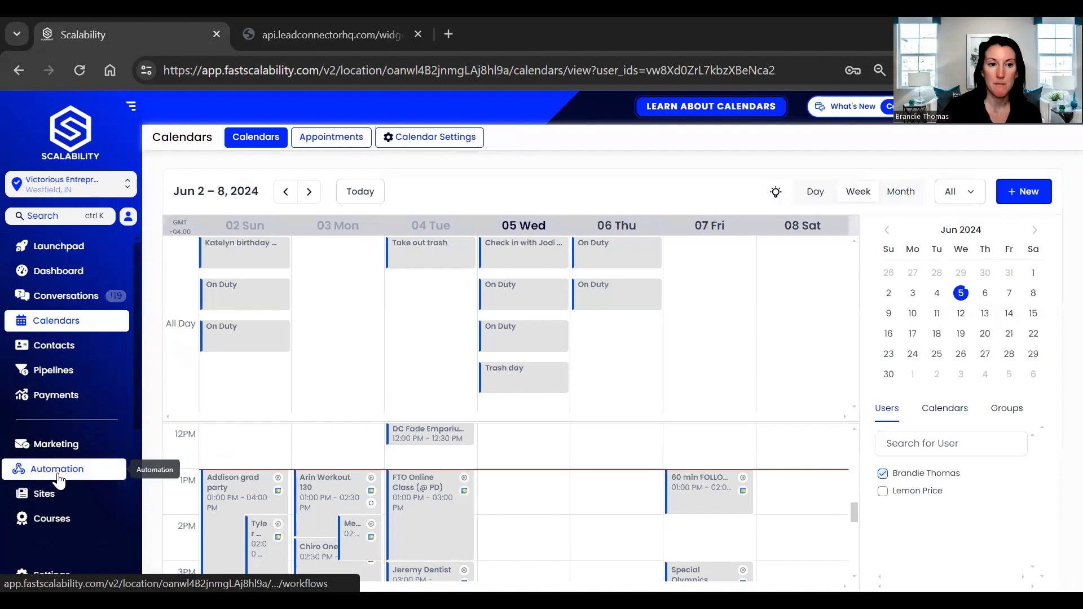
{"action": "left_click", "coordinate": [58, 470]}
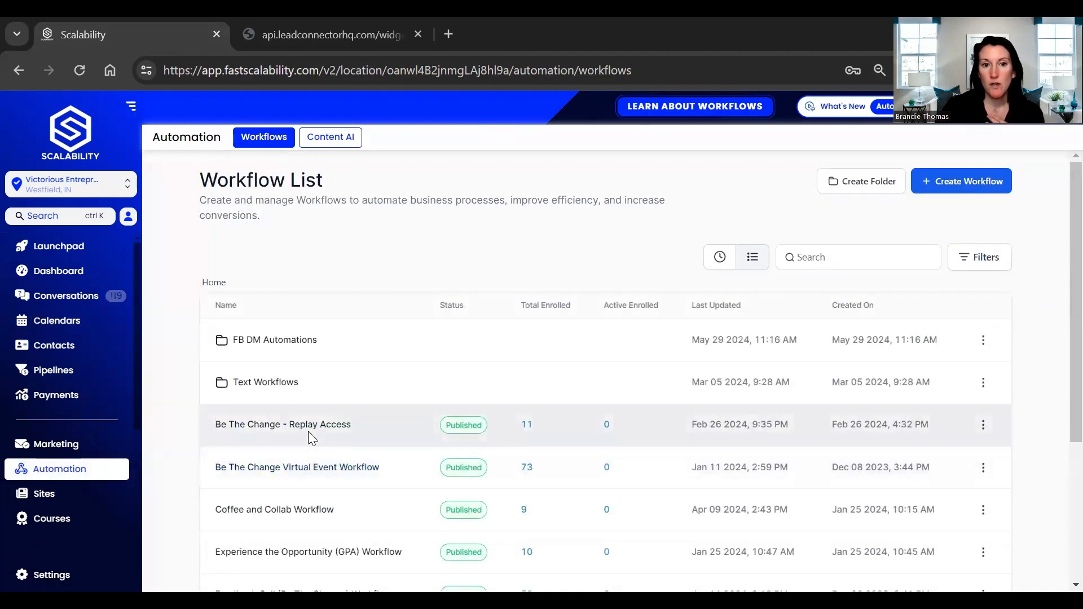
{"action": "scroll", "coordinate": [412, 494], "scroll_direction": "down", "scroll_amount": 2}
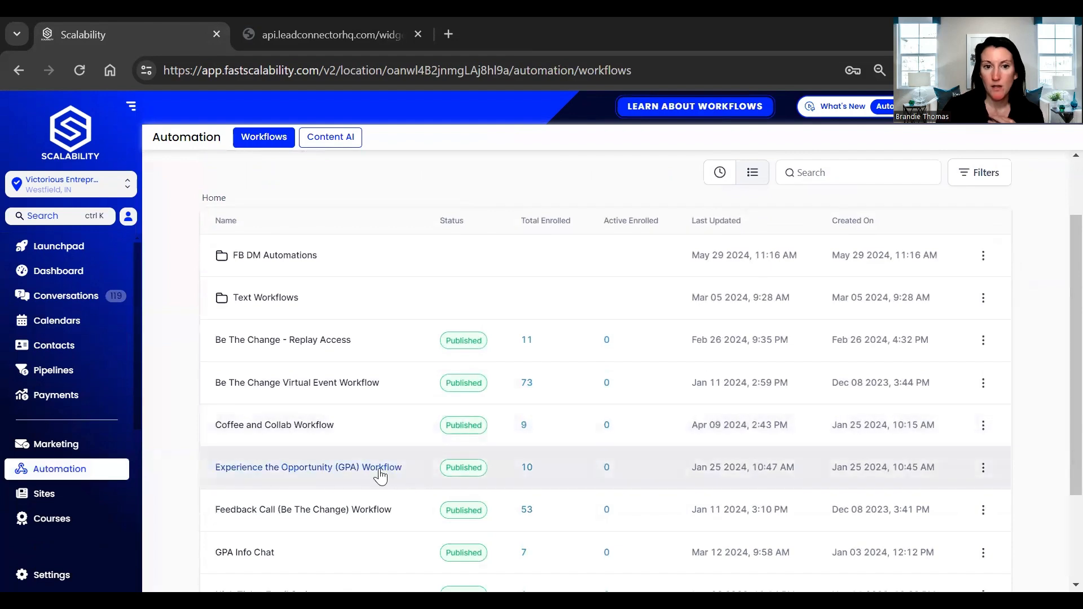
{"action": "left_click", "coordinate": [380, 477]}
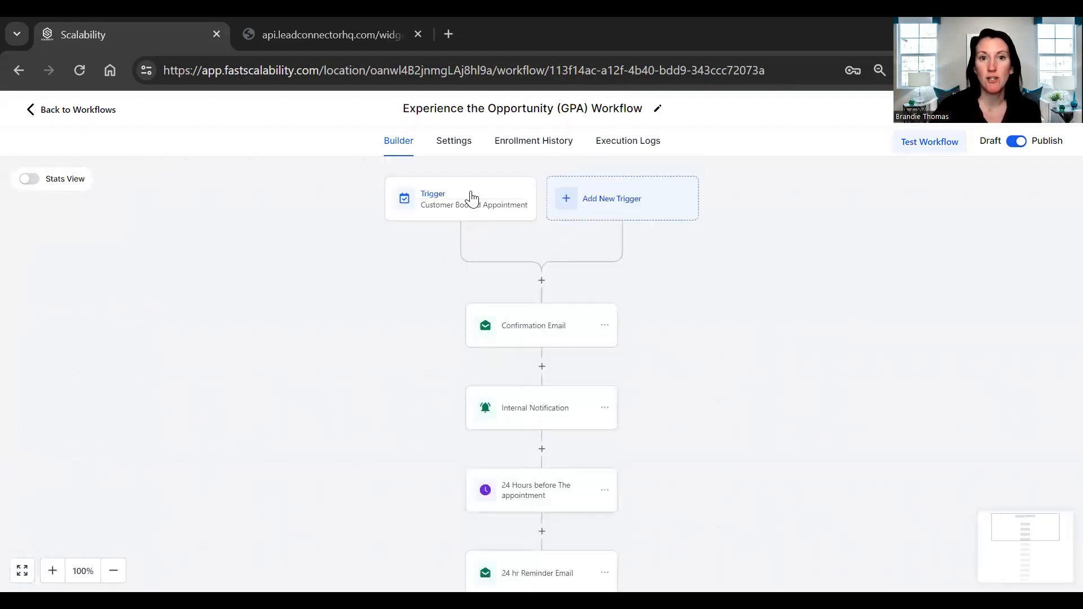
Examine the workflow's appointment trigger and its sequence of confirmation, notification, wait and reminder actions, then return to the workflow list.
{"action": "left_click", "coordinate": [472, 198]}
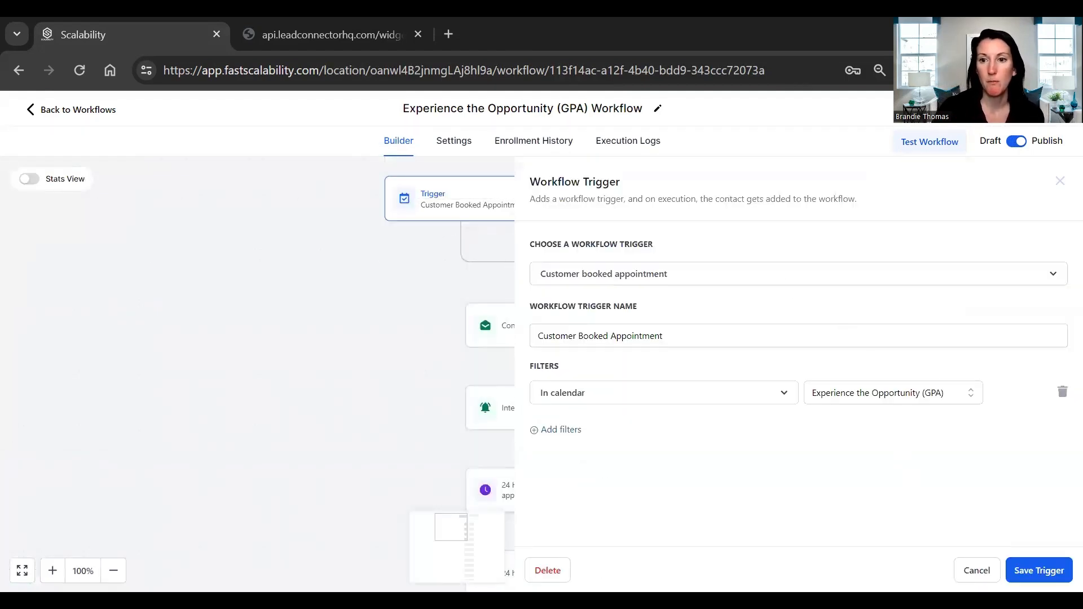
{"action": "key", "text": "Escape"}
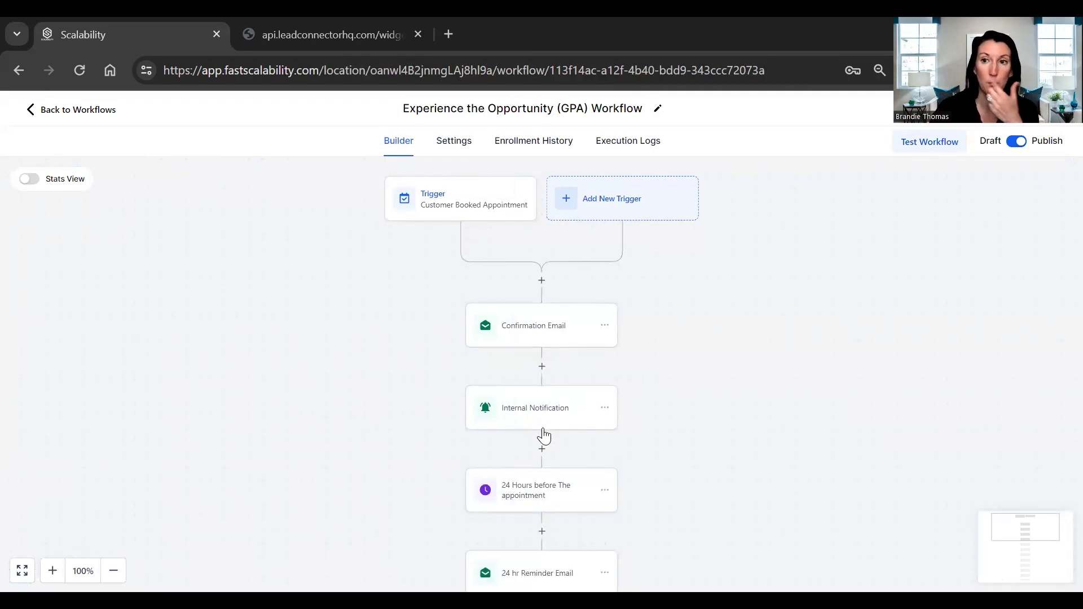
{"action": "scroll", "coordinate": [564, 433], "scroll_direction": "down", "scroll_amount": 1}
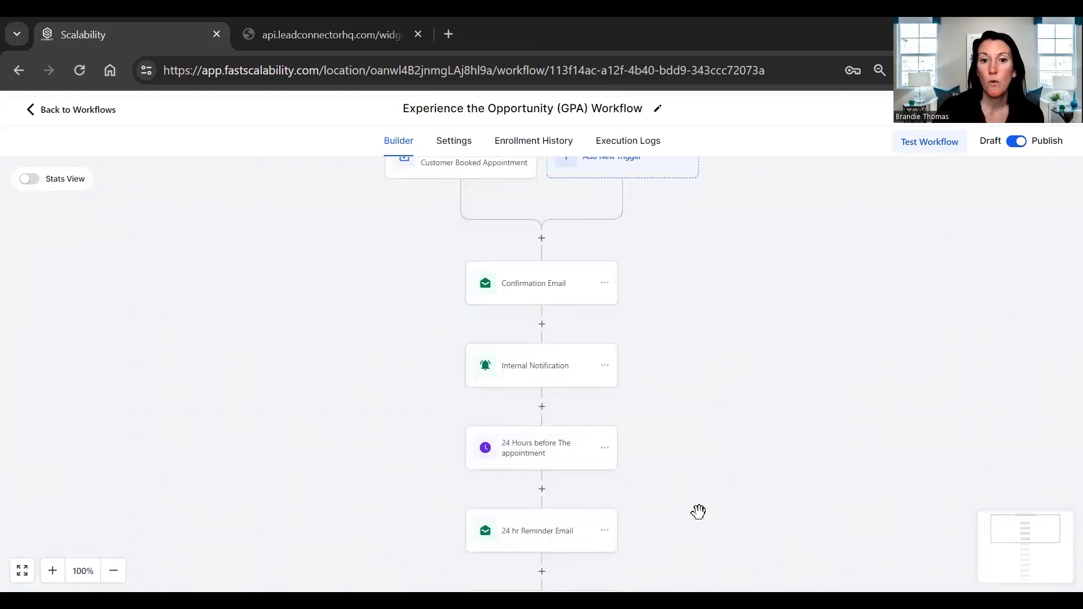
{"action": "left_click_drag", "start_coordinate": [684, 418], "coordinate": [714, 263]}
{"action": "scroll", "coordinate": [714, 263], "scroll_direction": "down", "scroll_amount": 2}
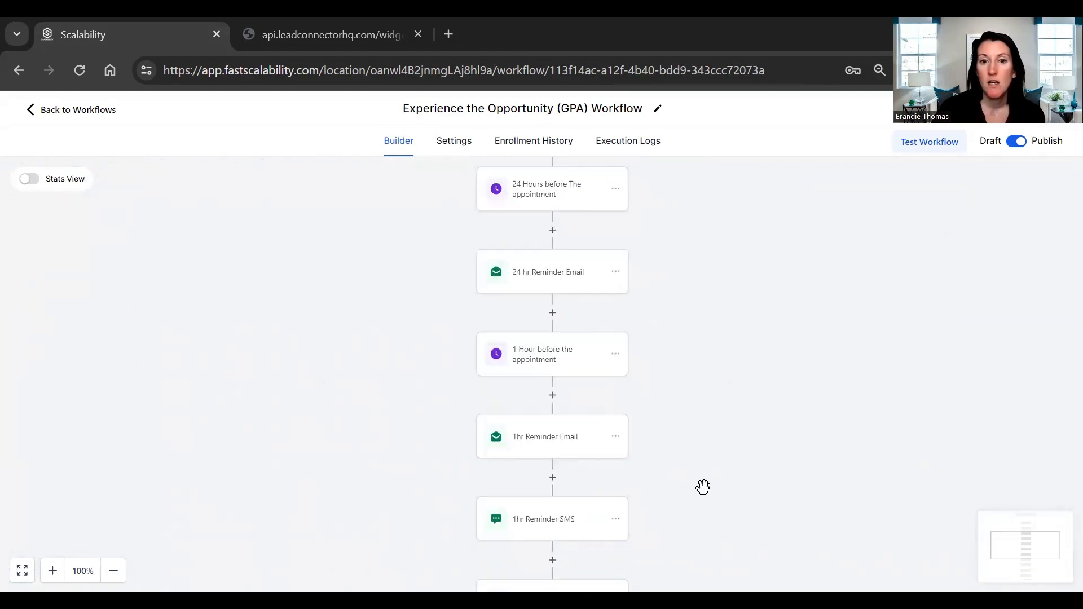
{"action": "left_click_drag", "start_coordinate": [703, 489], "coordinate": [706, 300]}
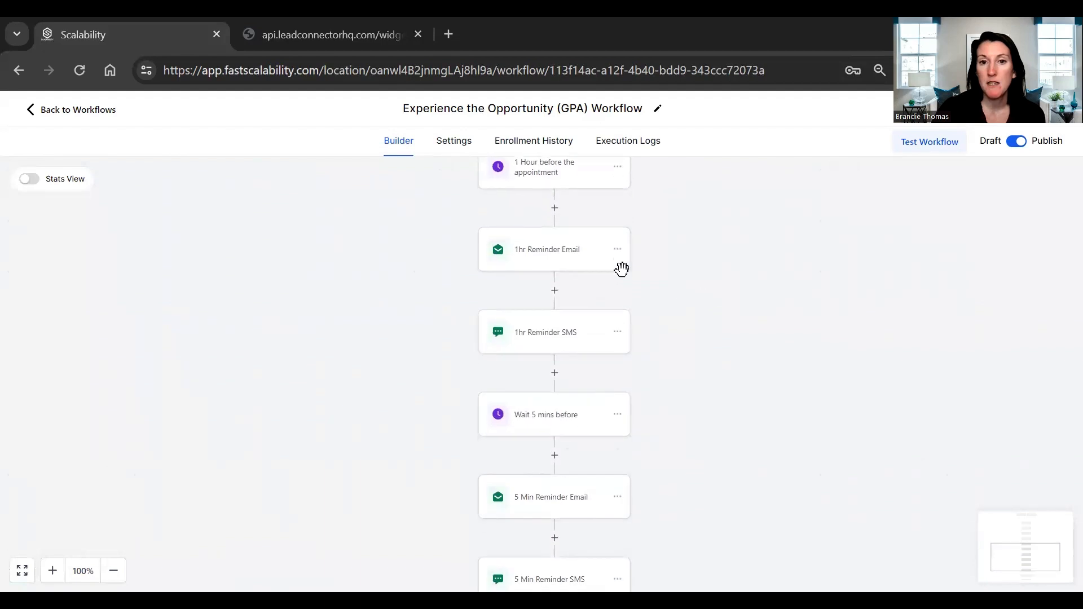
{"action": "left_click_drag", "start_coordinate": [685, 493], "coordinate": [692, 320]}
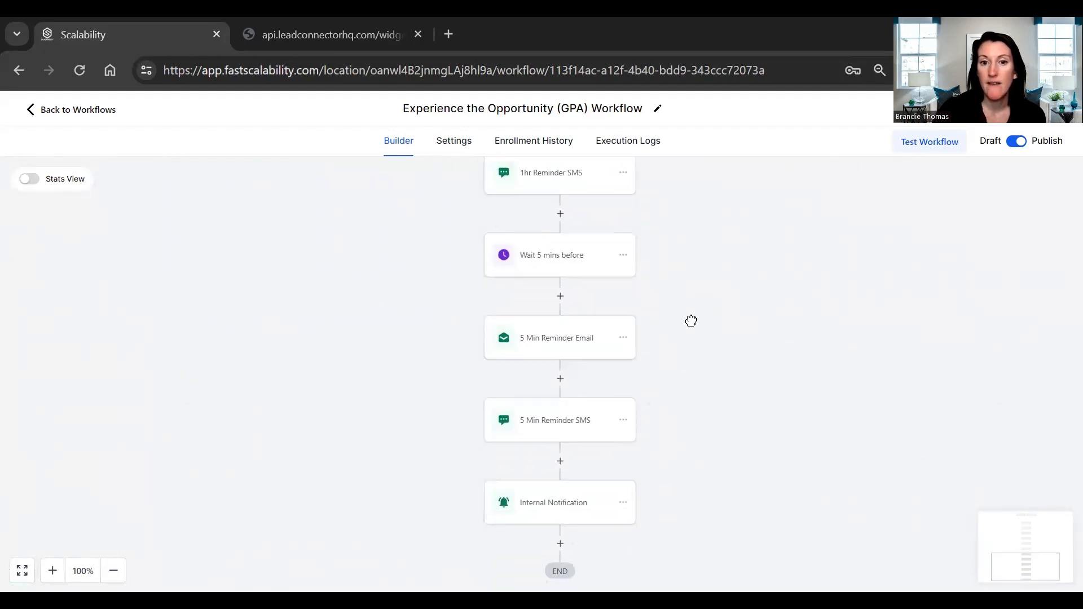
{"action": "scroll", "coordinate": [622, 323], "scroll_direction": "down", "scroll_amount": 1}
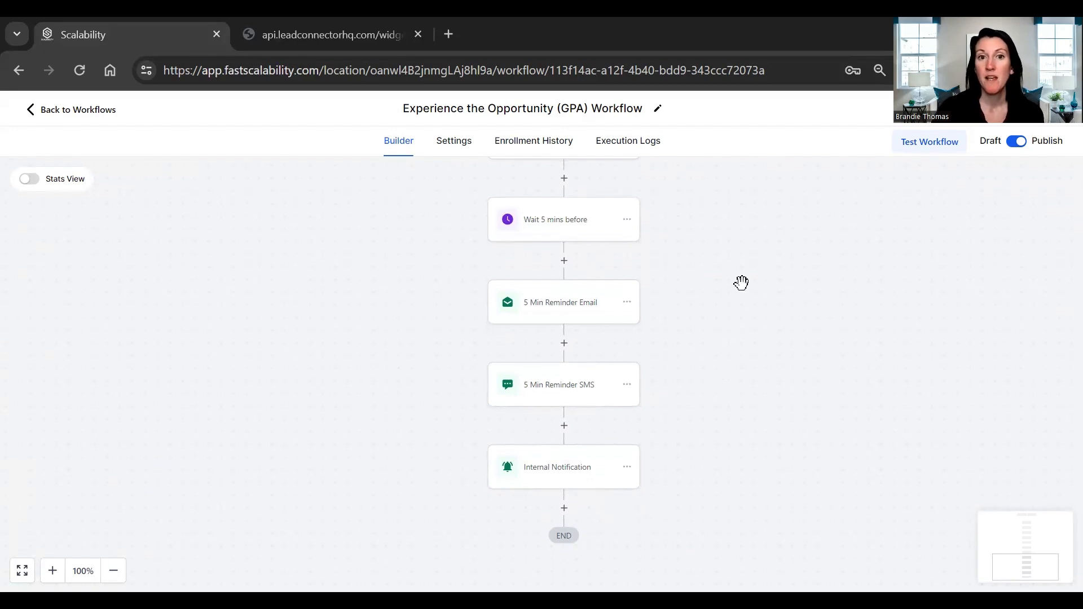
{"action": "left_click_drag", "start_coordinate": [740, 295], "coordinate": [713, 447]}
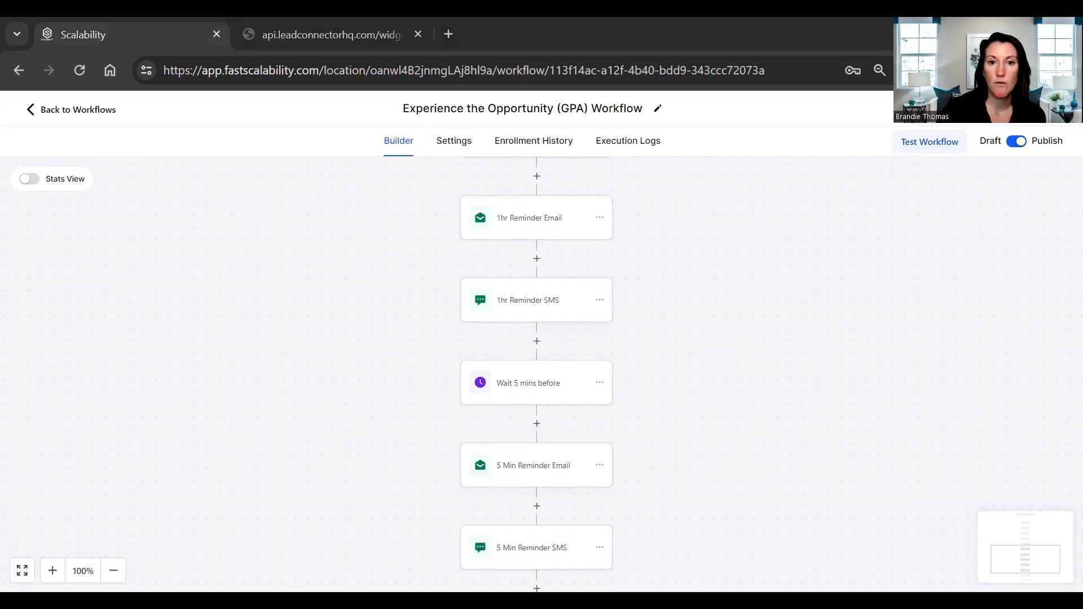
{"action": "scroll", "coordinate": [709, 464], "scroll_direction": "down", "scroll_amount": 9}
{"action": "scroll", "coordinate": [711, 218], "scroll_direction": "up", "scroll_amount": 11}
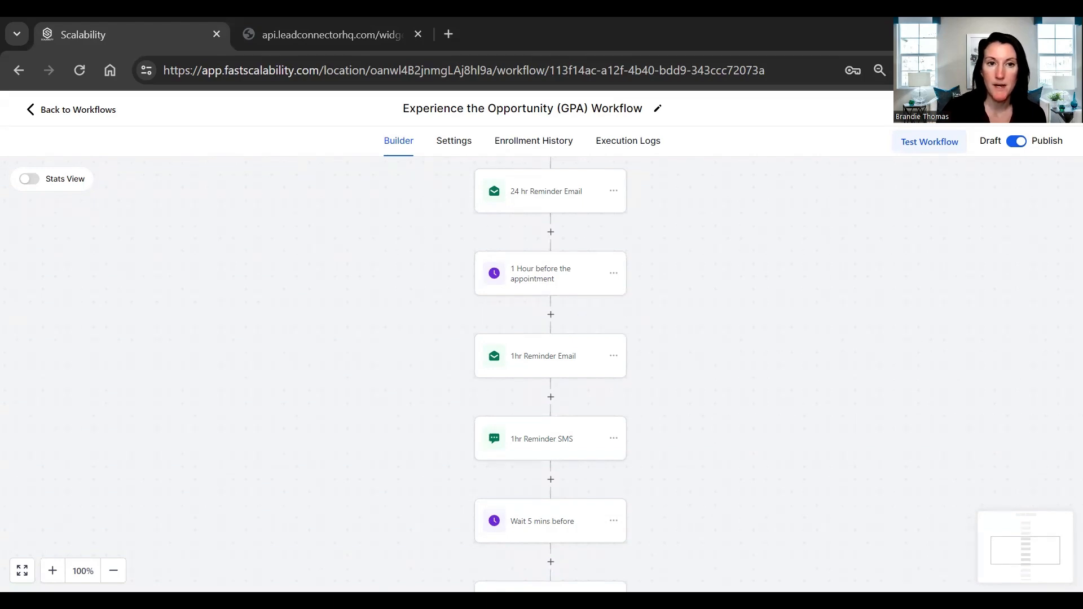
{"action": "left_click", "coordinate": [47, 110]}
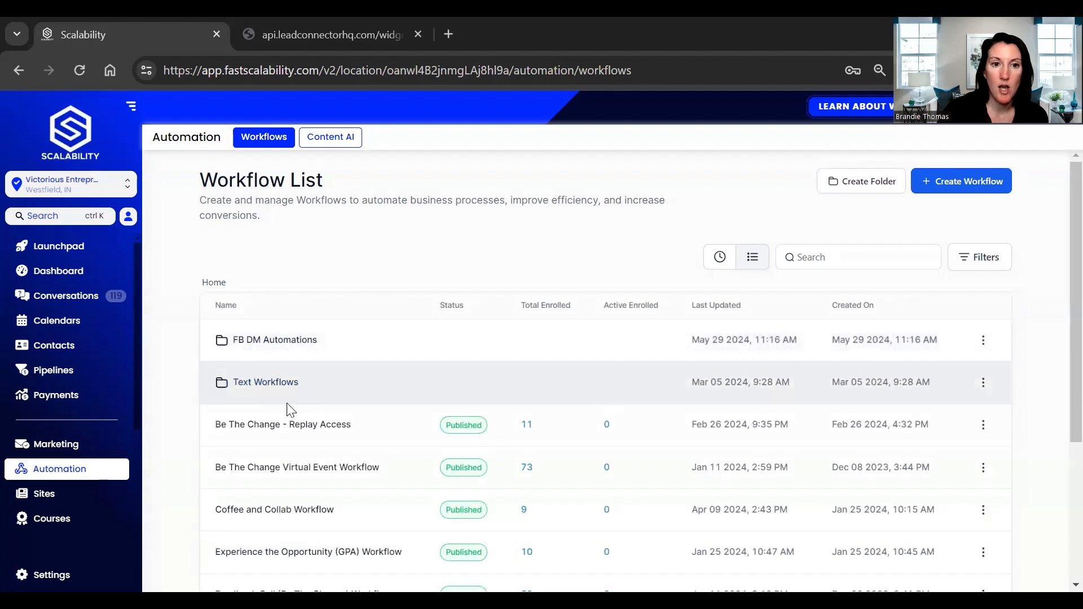
{"action": "scroll", "coordinate": [327, 337], "scroll_direction": "down", "scroll_amount": 4}
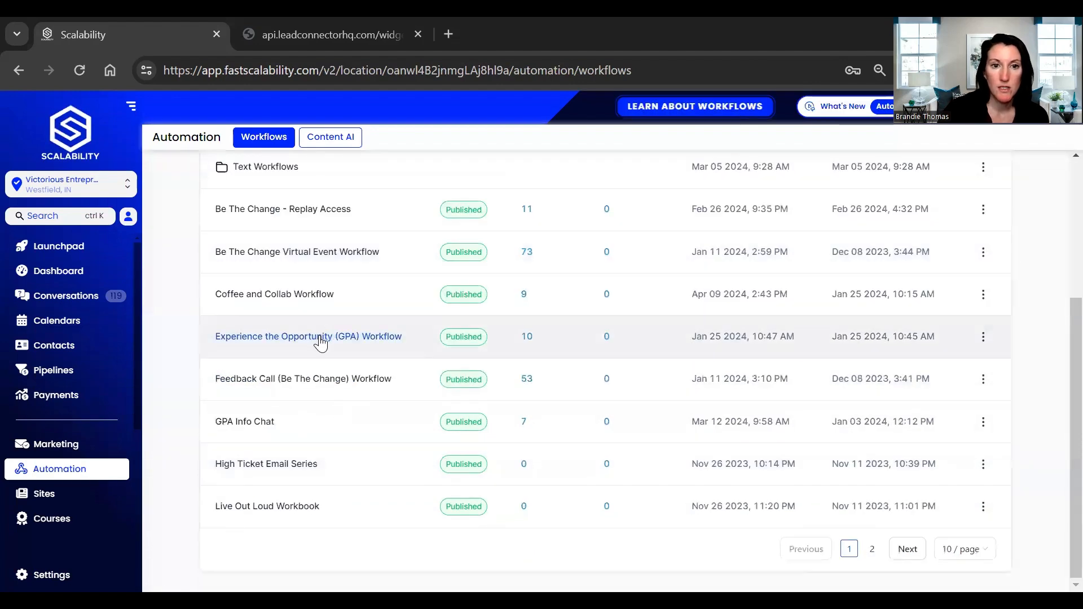
{"action": "left_click", "coordinate": [320, 341]}
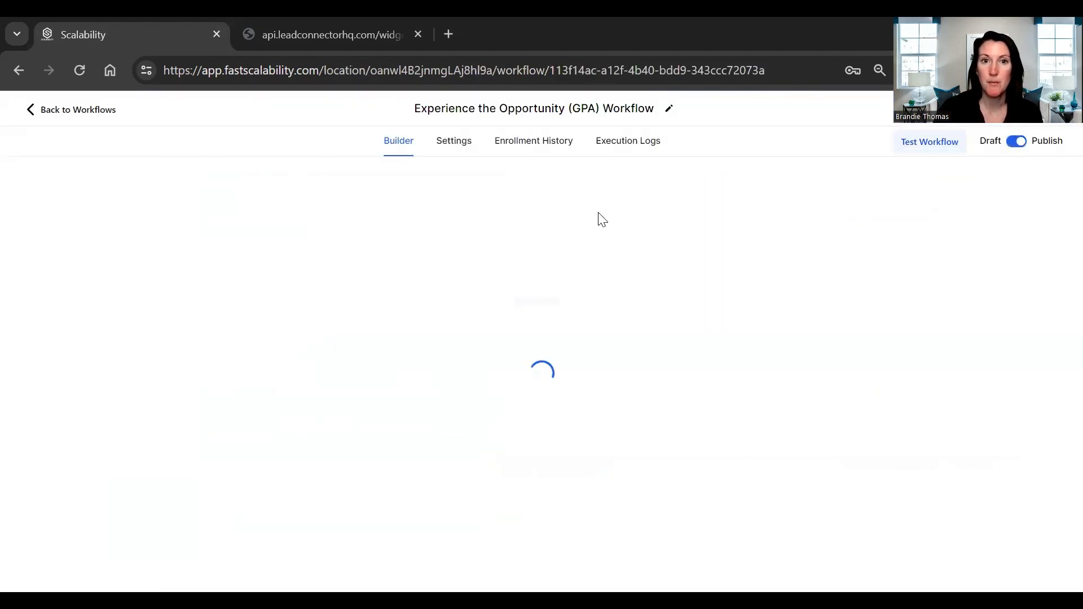
{"action": "left_click", "coordinate": [83, 110]}
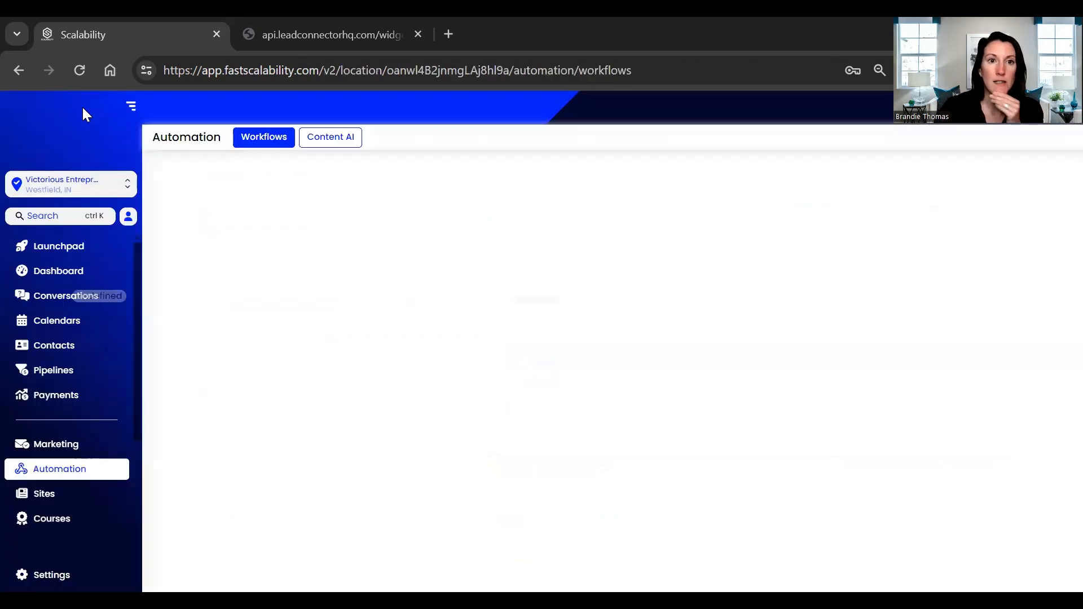
Go to the calendar settings and open the Experience the Opportunity (GPA) calendar from the list's second page for editing.
{"action": "left_click", "coordinate": [51, 330]}
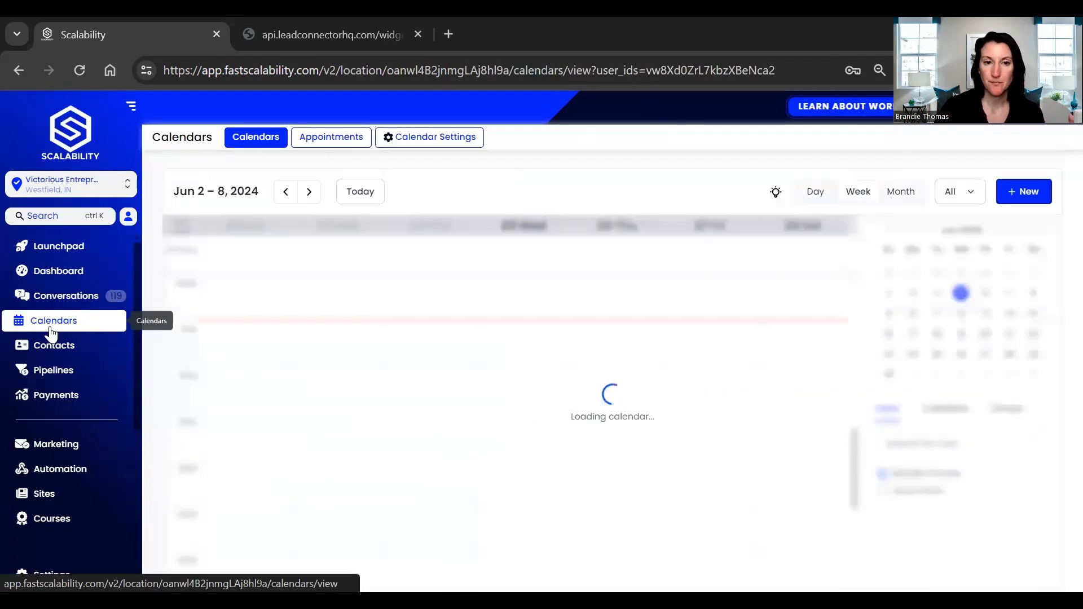
{"action": "left_click", "coordinate": [459, 140]}
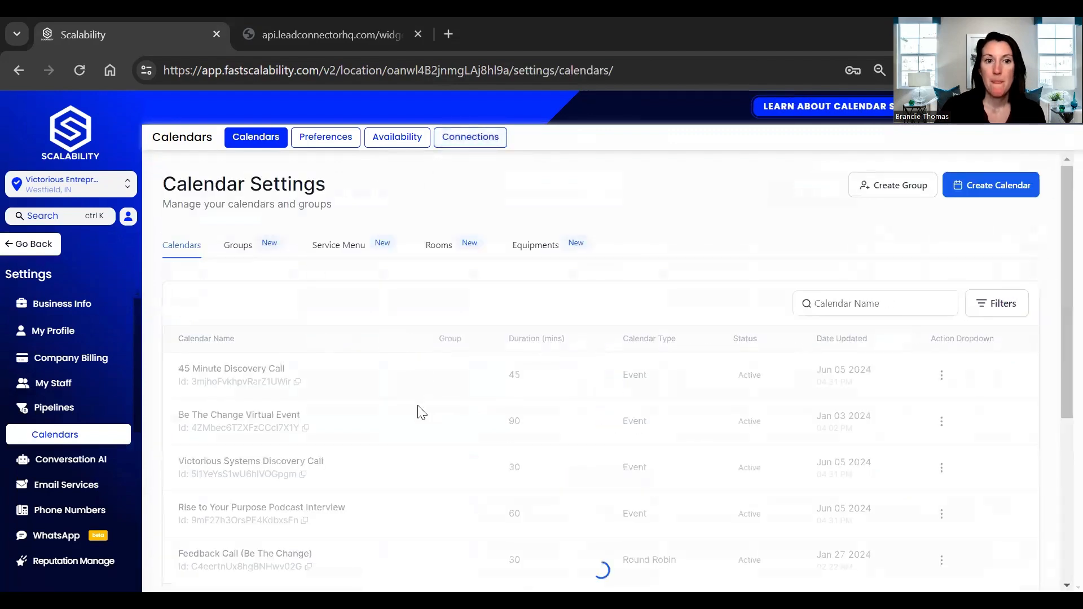
{"action": "scroll", "coordinate": [279, 532], "scroll_direction": "down", "scroll_amount": 5}
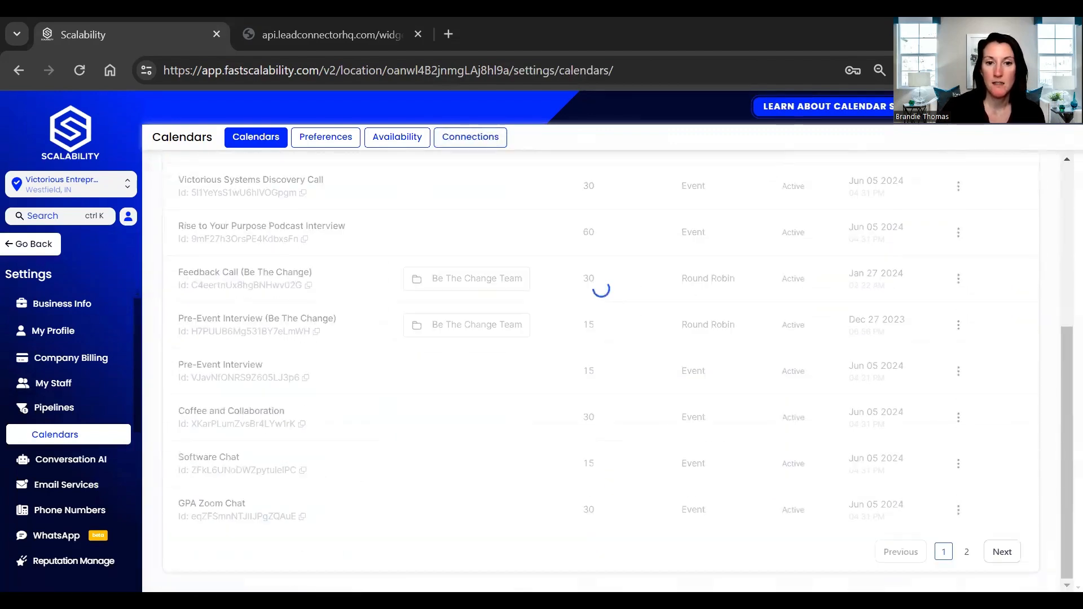
{"action": "left_click", "coordinate": [966, 552]}
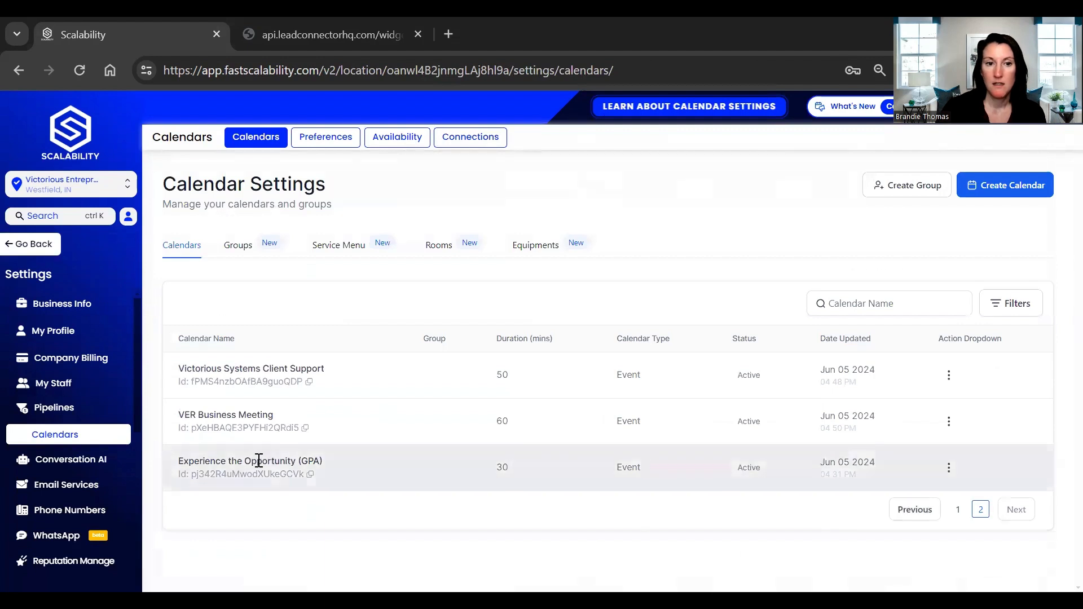
{"action": "left_click", "coordinate": [949, 467]}
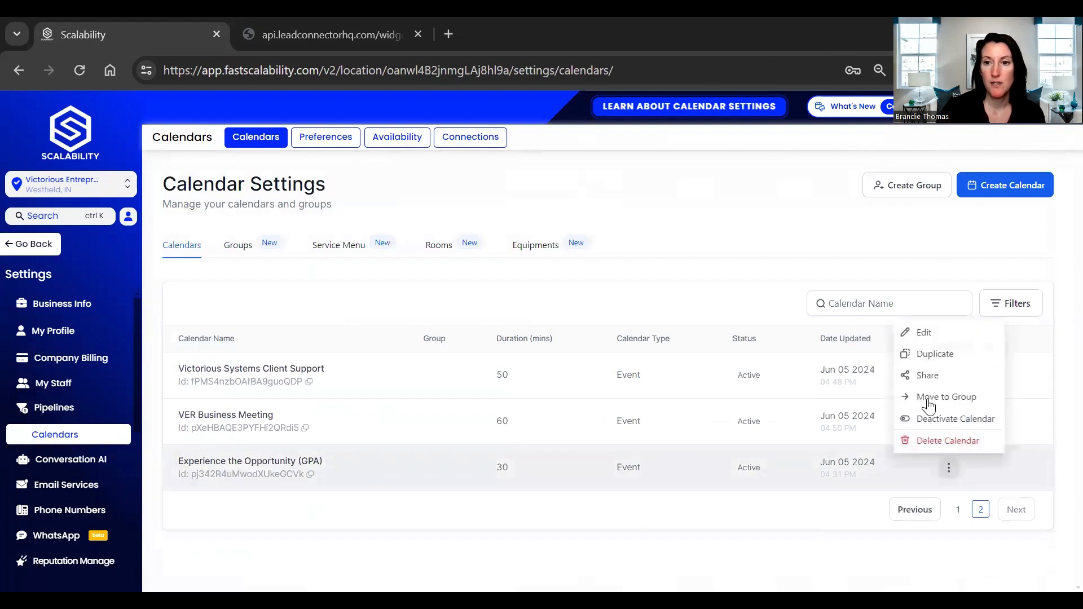
{"action": "left_click", "coordinate": [932, 334]}
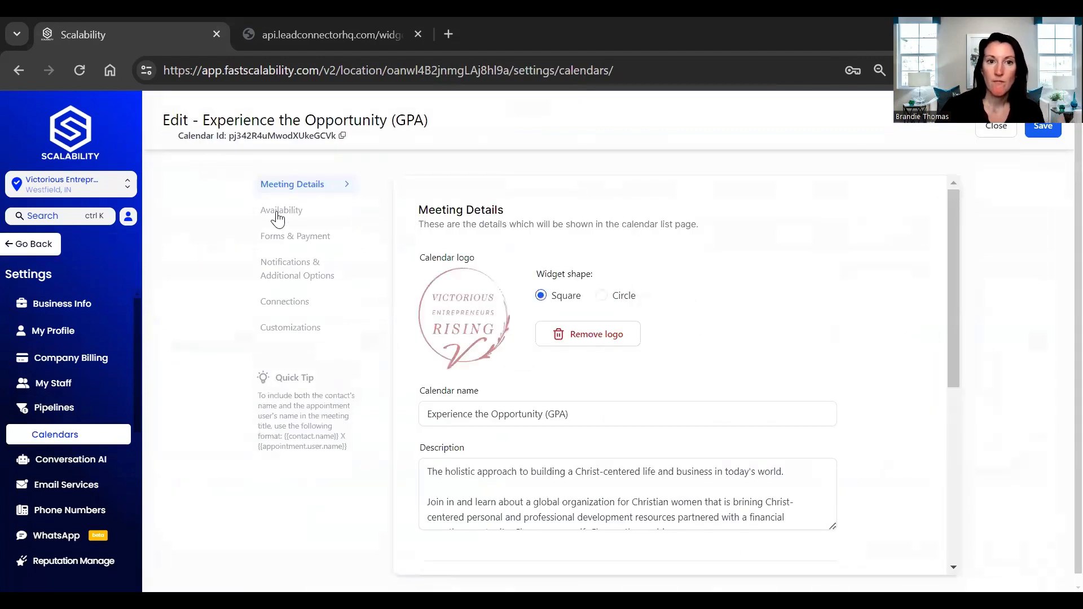
Review the calendar's meeting details, weekly availability and form settings, including the booking forms offered for selection.
{"action": "scroll", "coordinate": [636, 426], "scroll_direction": "down", "scroll_amount": 5}
{"action": "left_click", "coordinate": [642, 528]}
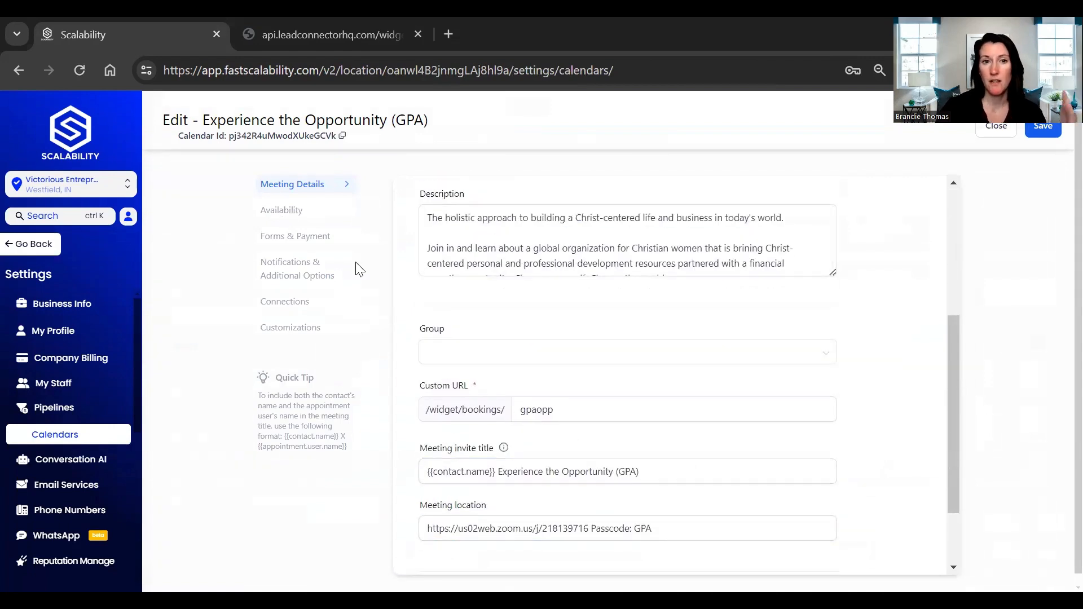
{"action": "left_click", "coordinate": [270, 211]}
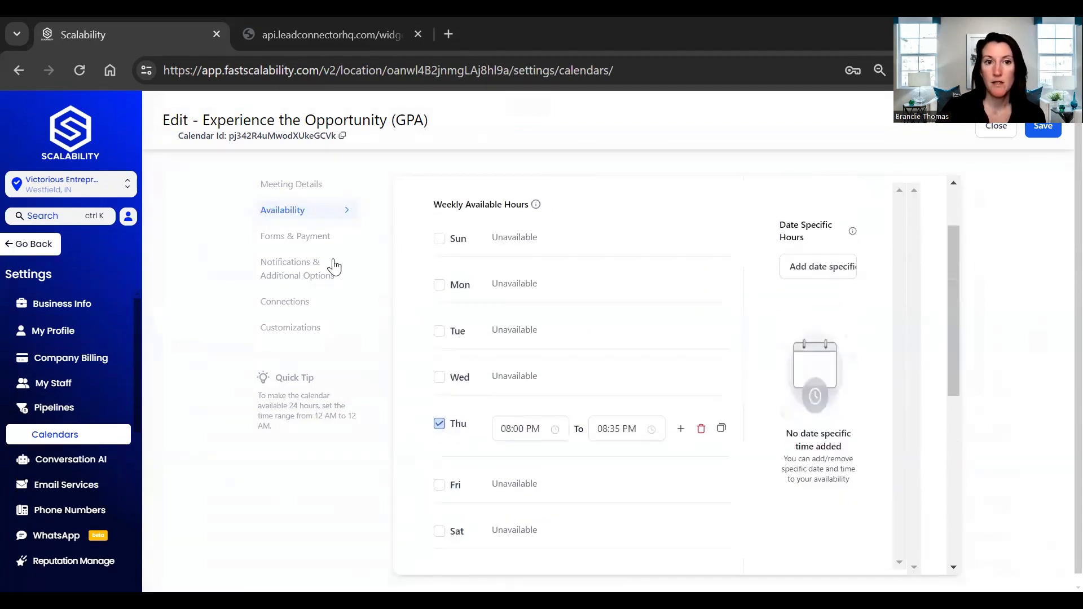
{"action": "left_click", "coordinate": [309, 238]}
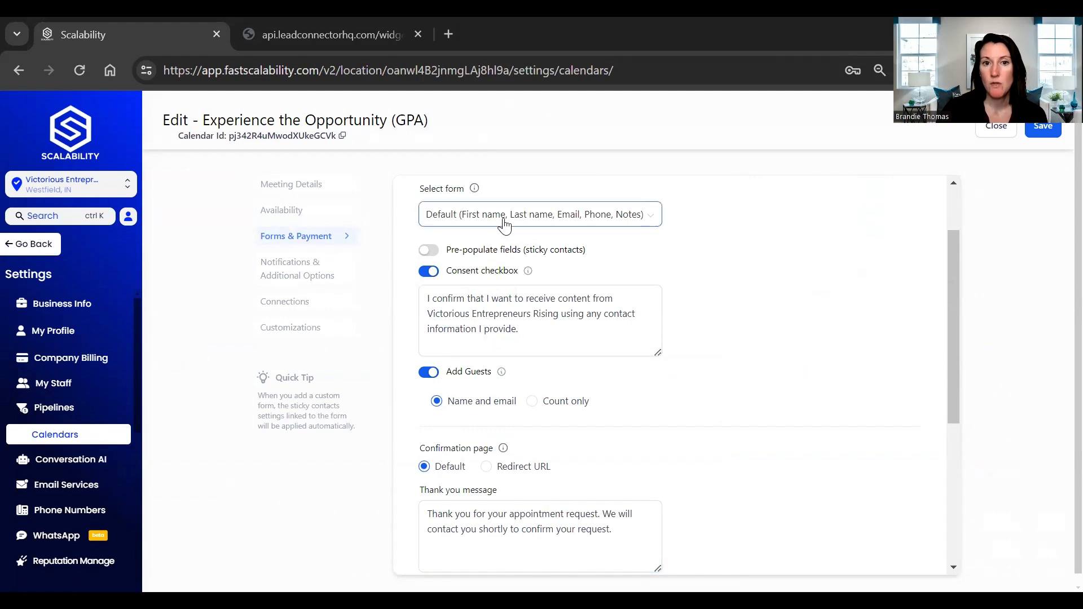
{"action": "left_click", "coordinate": [471, 220]}
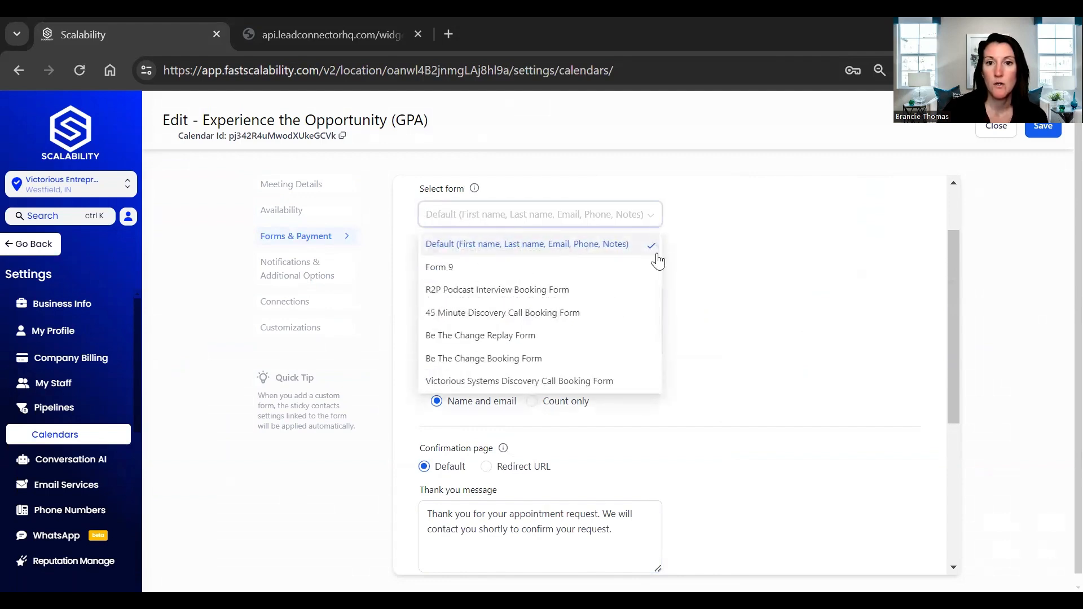
{"action": "left_click", "coordinate": [705, 260]}
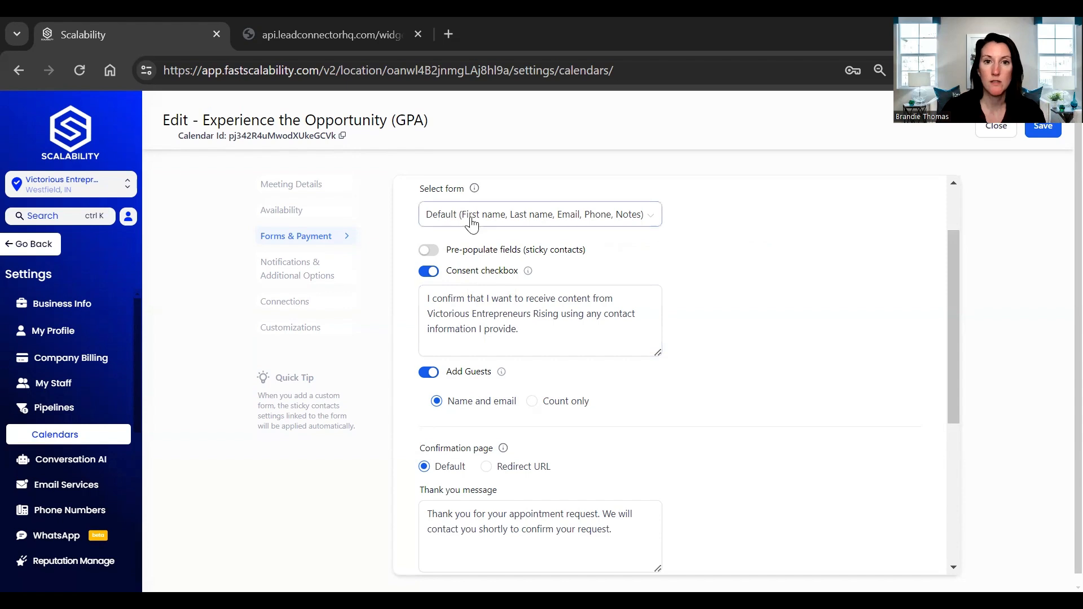
Leave the calendar settings and open the 45 Minute Discovery Call Booking Form in the form builder under Sites.
{"action": "left_click", "coordinate": [32, 246]}
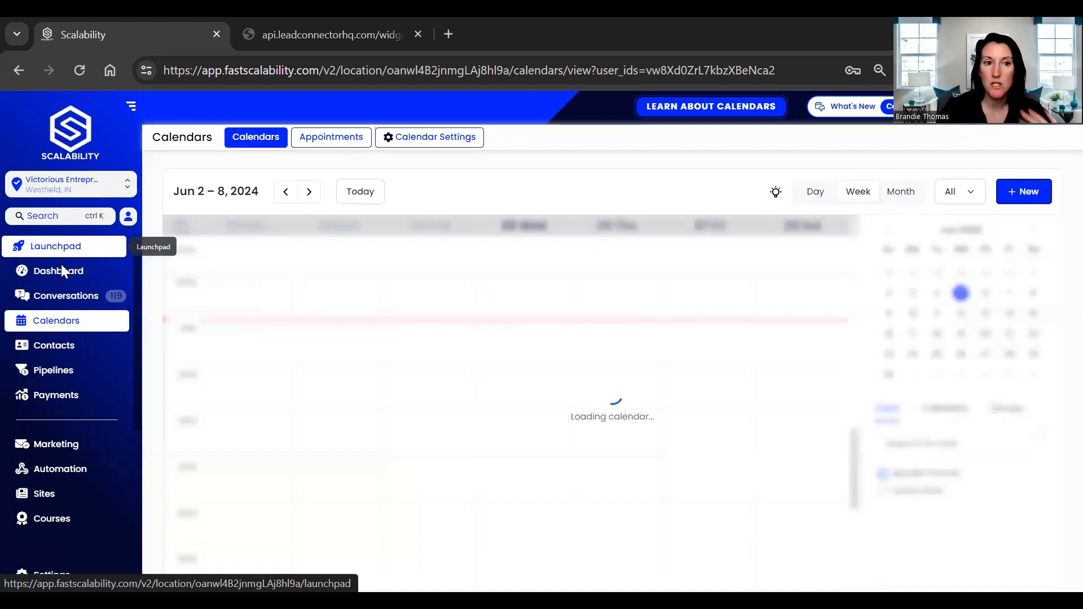
{"action": "left_click", "coordinate": [40, 501]}
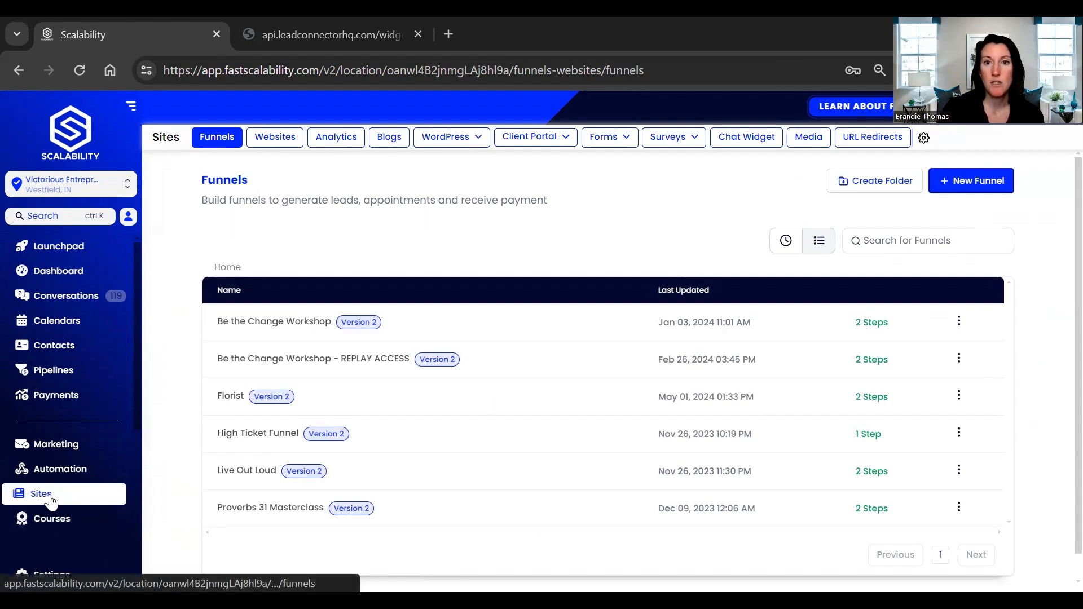
{"action": "mouse_move", "coordinate": [615, 141]}
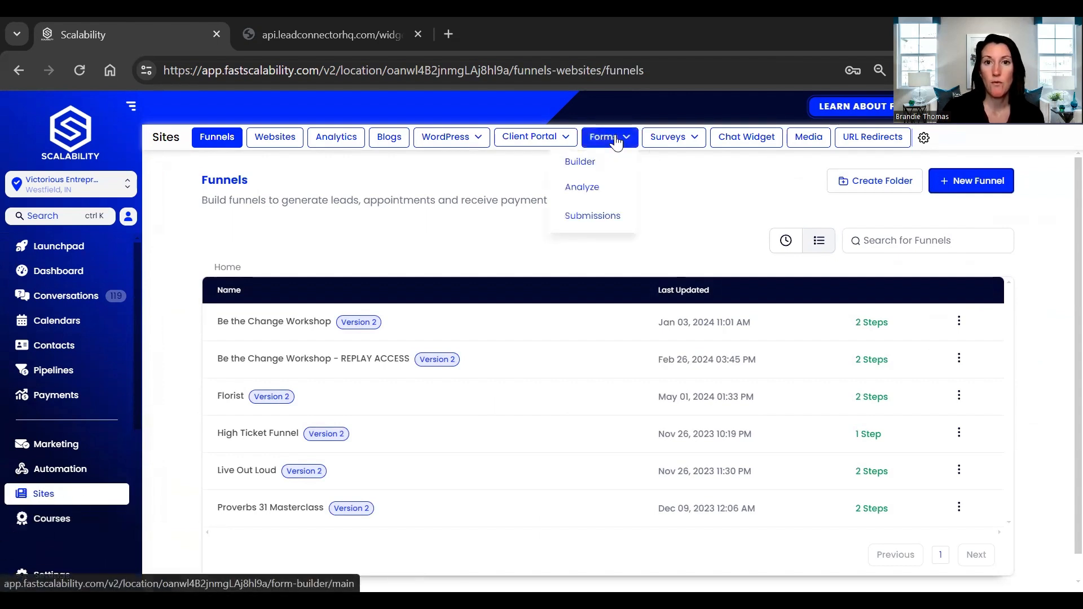
{"action": "left_click", "coordinate": [591, 165]}
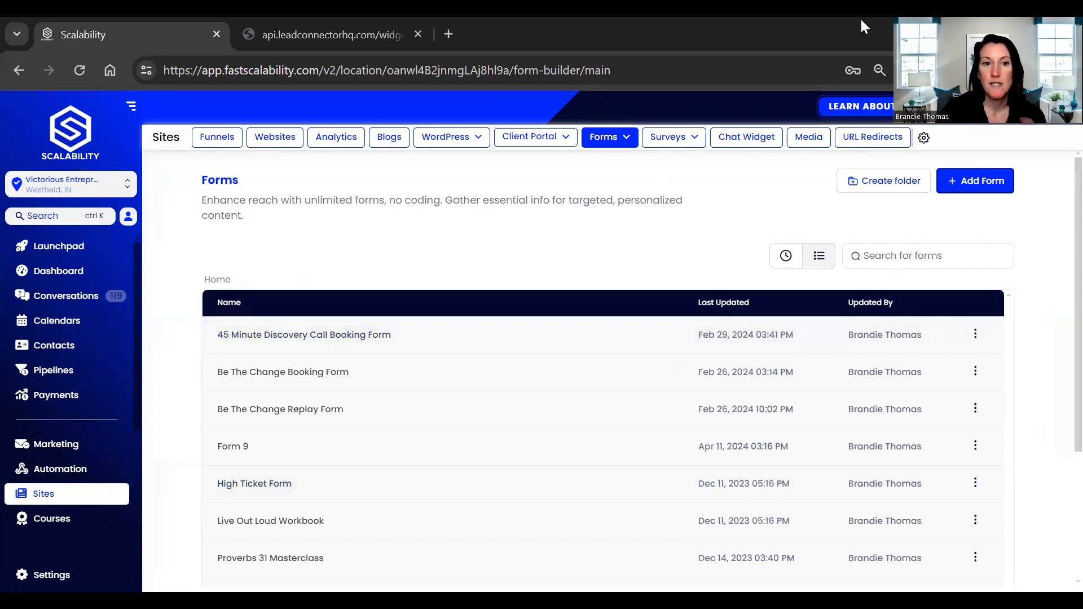
{"action": "left_click", "coordinate": [301, 338]}
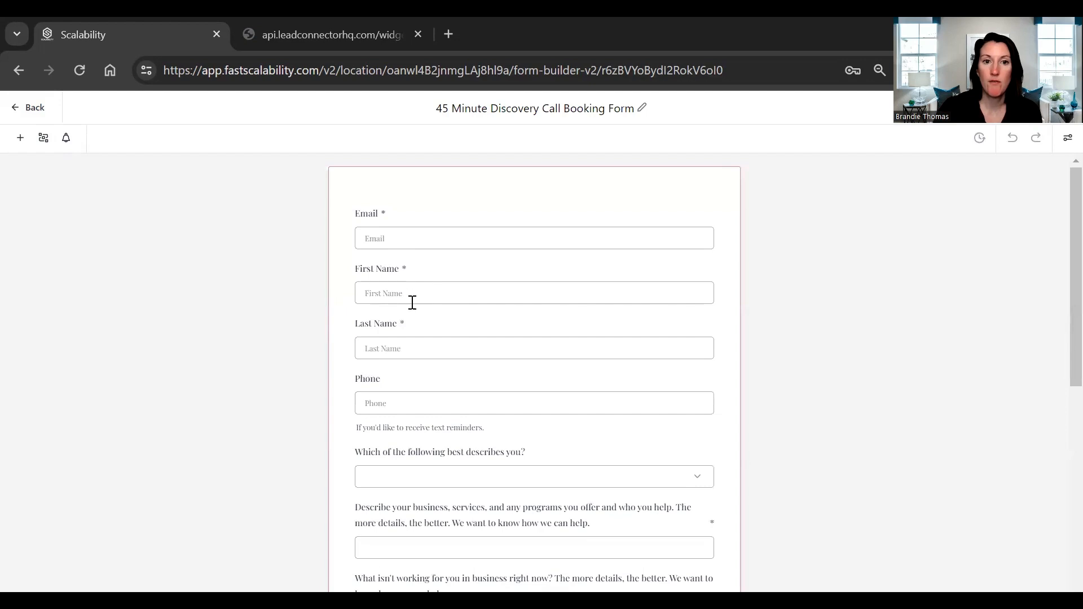
Examine the booking form's contact fields, qualifying questions and consent checkbox, then return to the forms list.
{"action": "scroll", "coordinate": [416, 397], "scroll_direction": "down", "scroll_amount": 1}
{"action": "scroll", "coordinate": [416, 398], "scroll_direction": "down", "scroll_amount": 1}
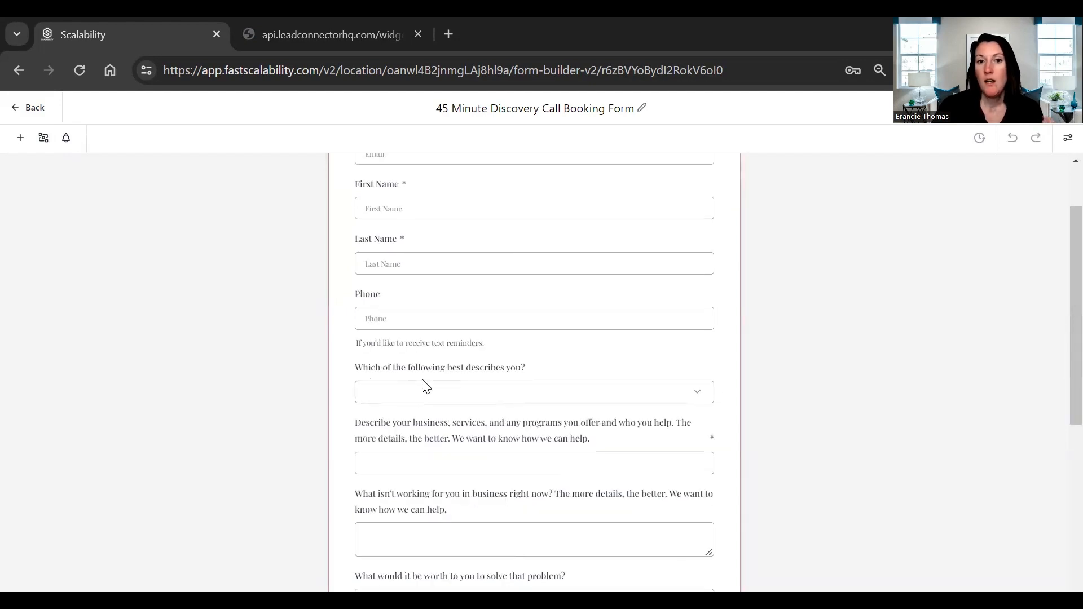
{"action": "left_click", "coordinate": [700, 400]}
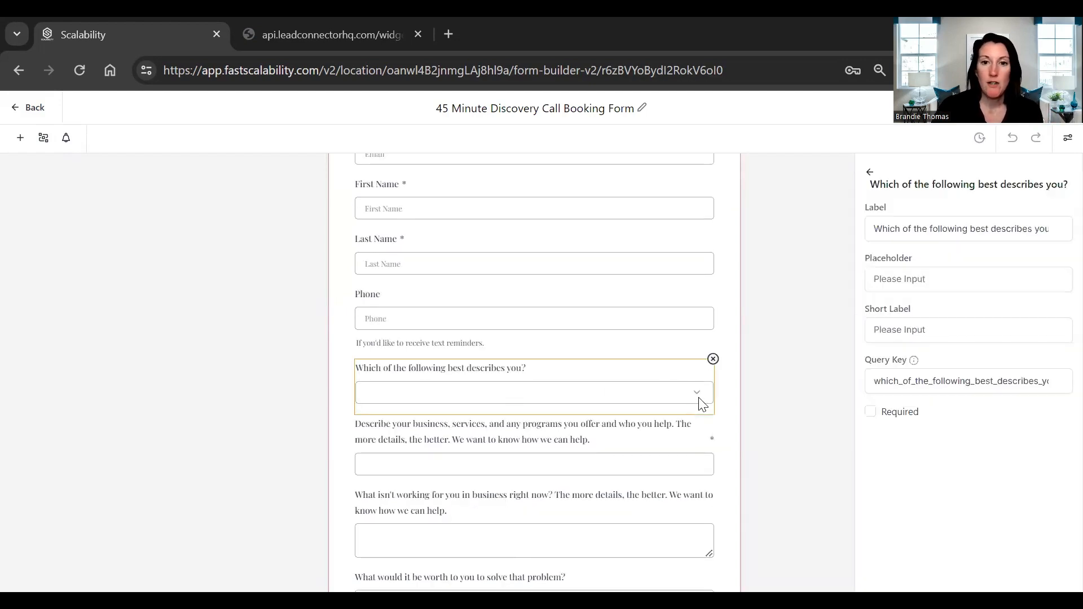
{"action": "left_click", "coordinate": [516, 444]}
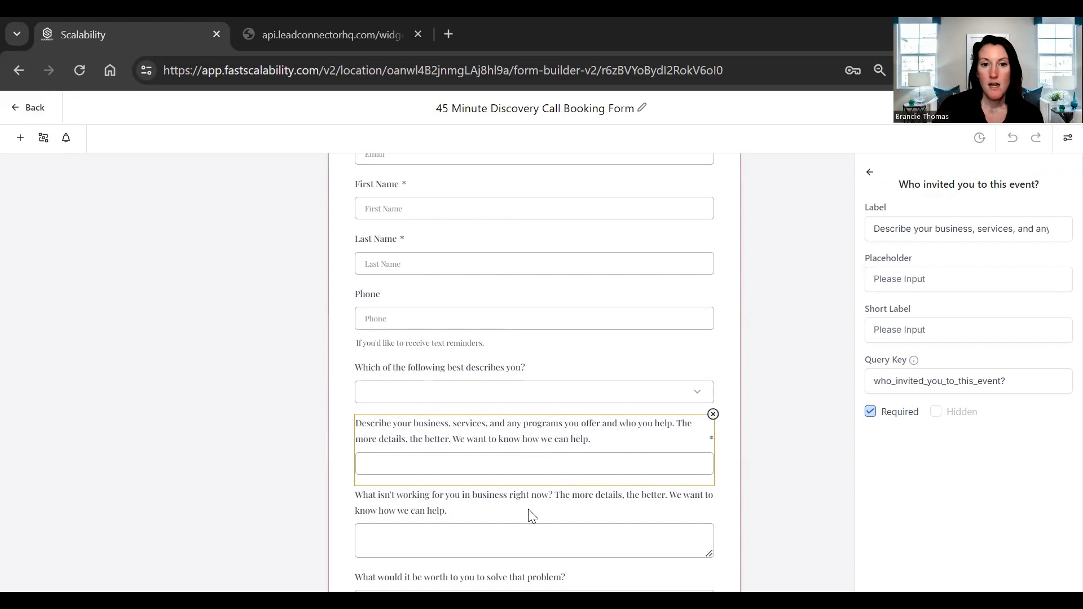
{"action": "left_click", "coordinate": [521, 525]}
{"action": "scroll", "coordinate": [519, 525], "scroll_direction": "down", "scroll_amount": 1}
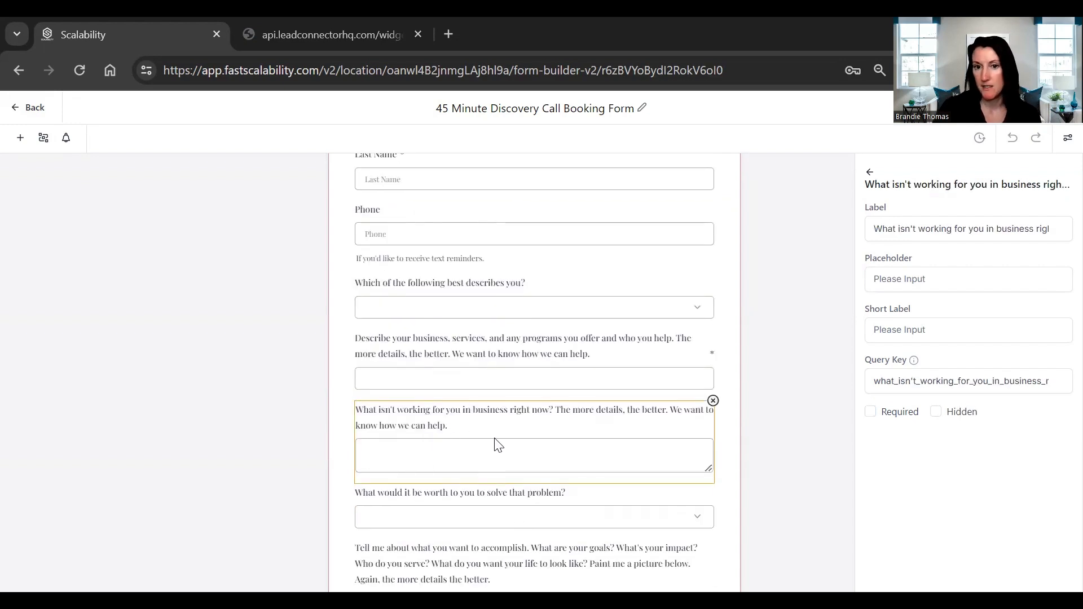
{"action": "scroll", "coordinate": [470, 455], "scroll_direction": "down", "scroll_amount": 1}
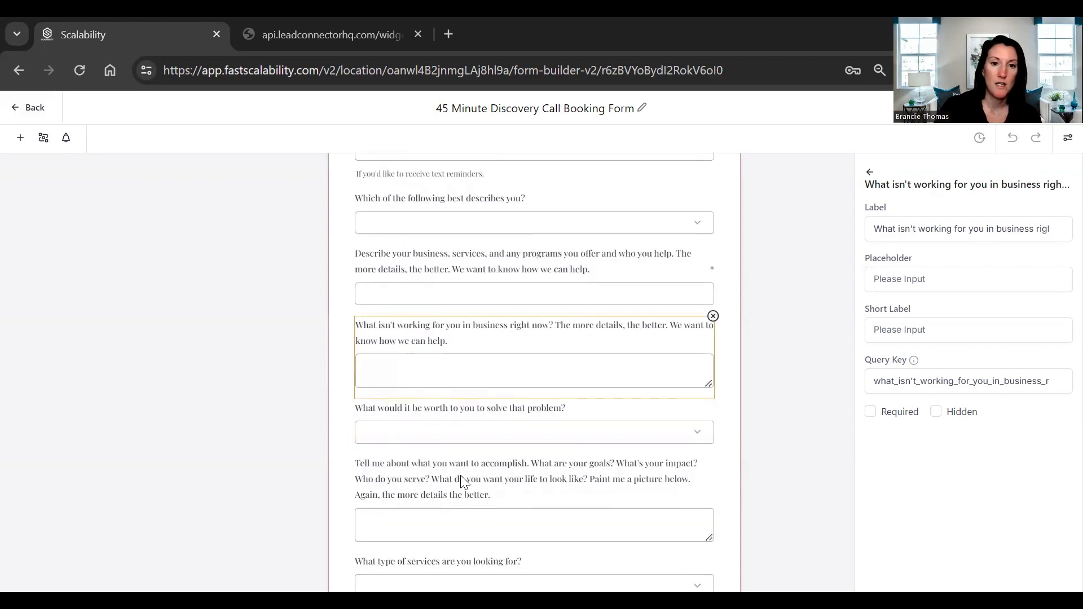
{"action": "left_click", "coordinate": [472, 431]}
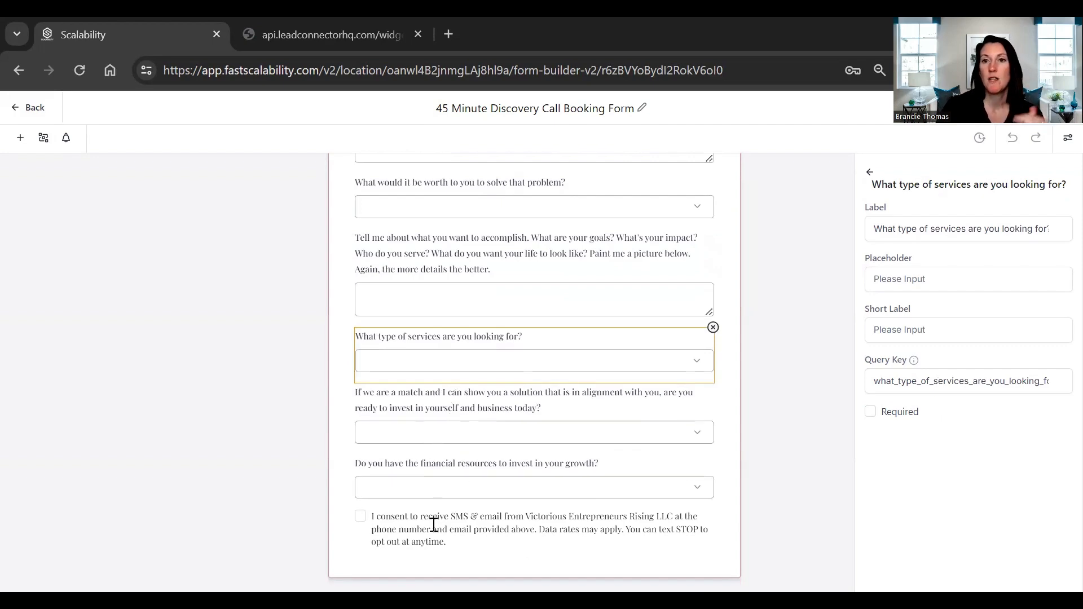
{"action": "scroll", "coordinate": [469, 485], "scroll_direction": "up", "scroll_amount": 5}
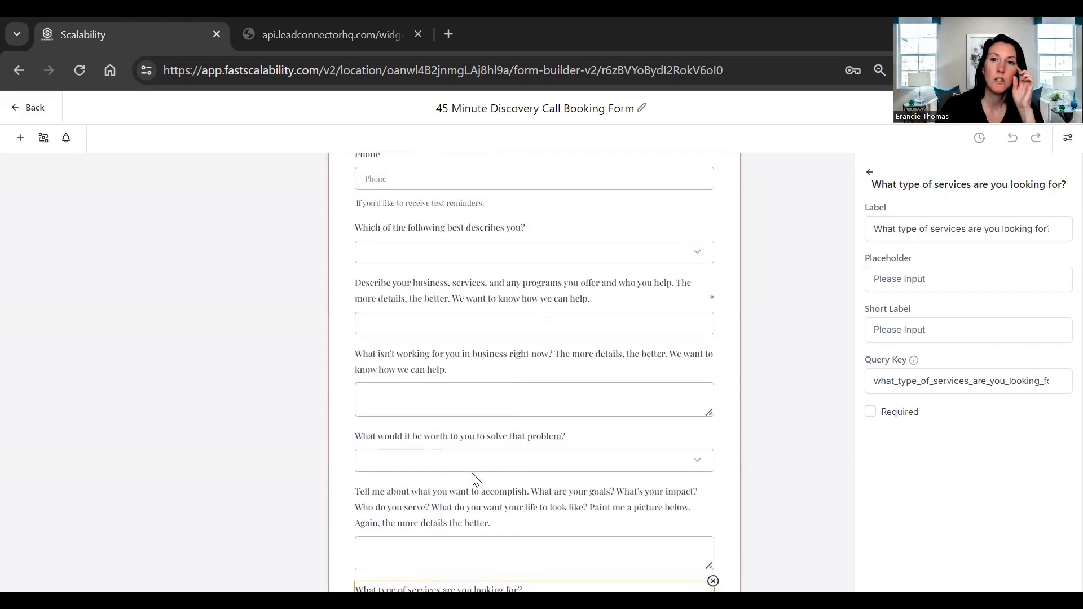
{"action": "left_click", "coordinate": [21, 112]}
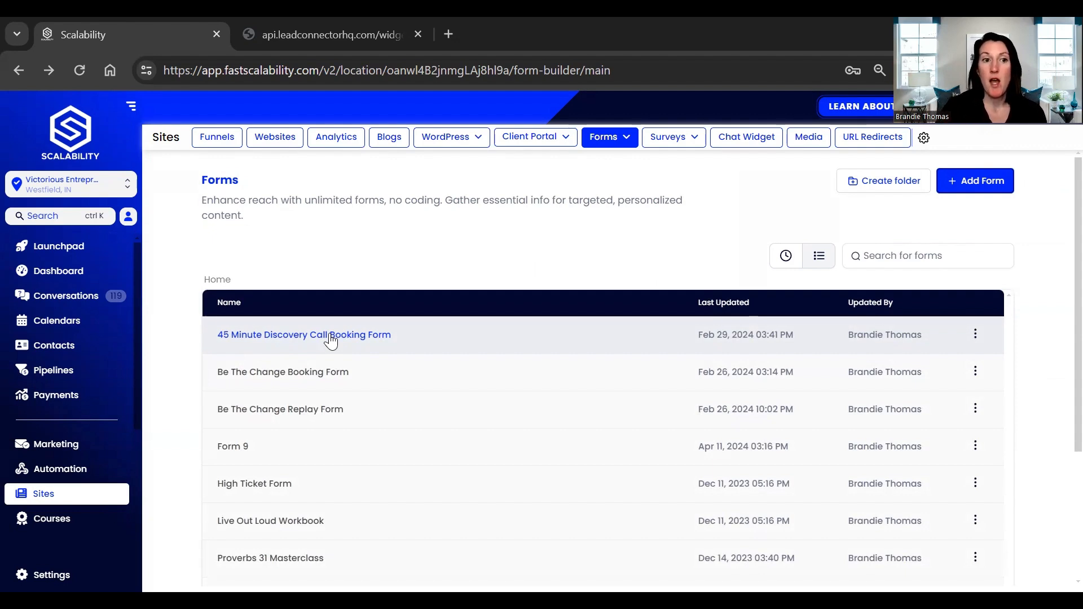
Look over the contacts list and the launchpad's integration options, then show the weekly calendar view.
{"action": "left_click", "coordinate": [55, 355]}
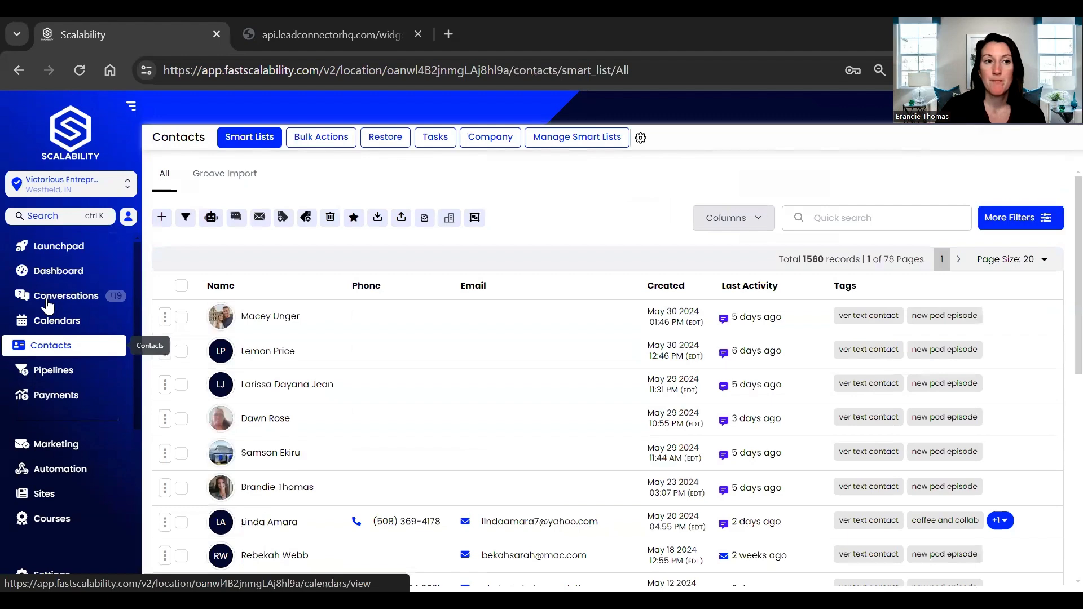
{"action": "left_click", "coordinate": [40, 247]}
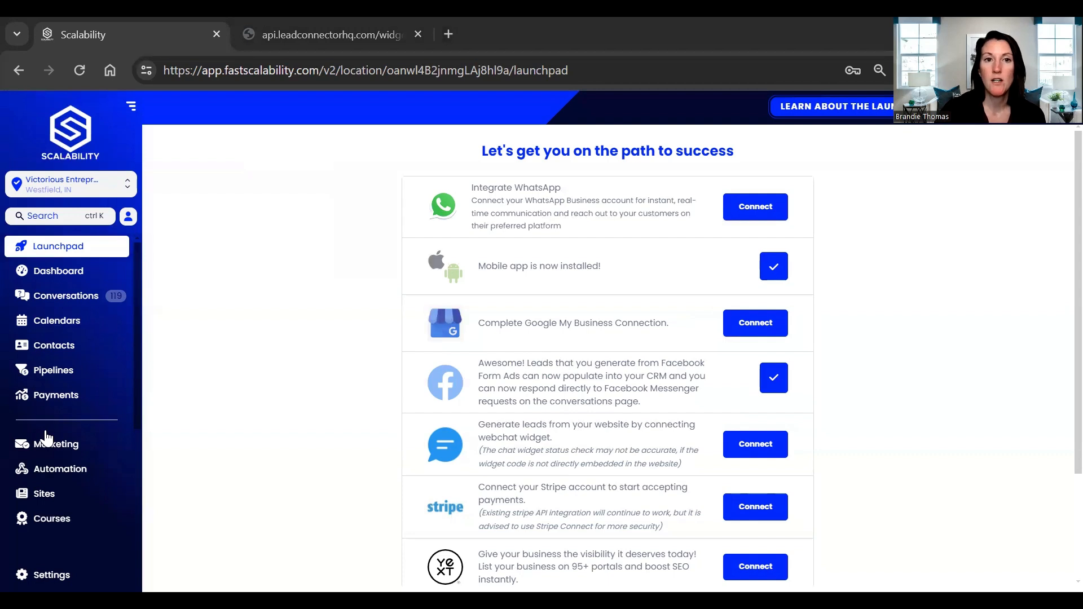
{"action": "left_click", "coordinate": [52, 323]}
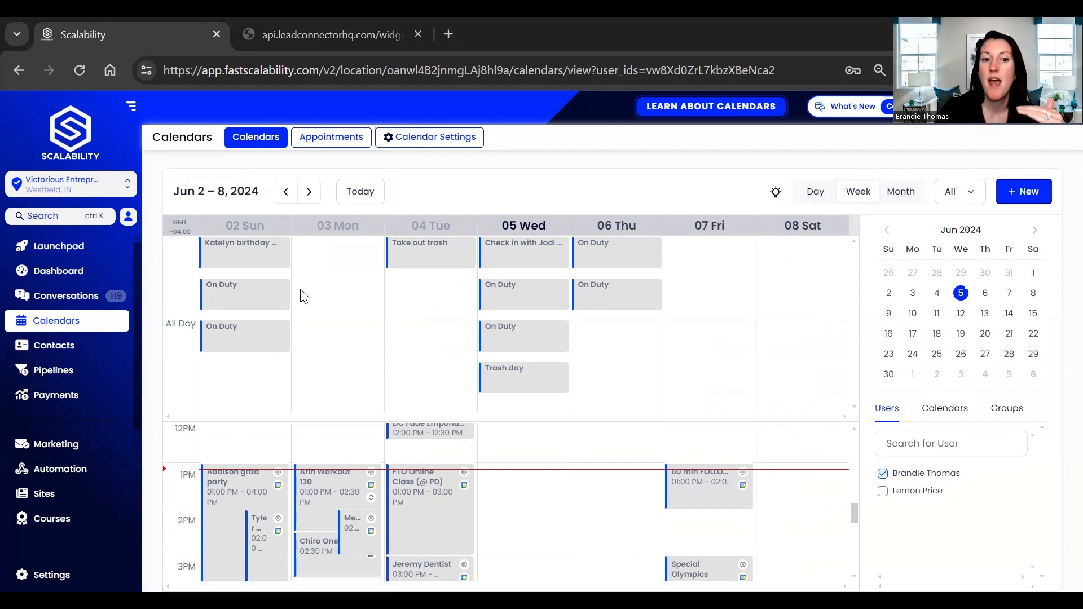
Open the availability page in the calendar settings, check Account Availability and return to My Availability.
{"action": "left_click", "coordinate": [452, 142]}
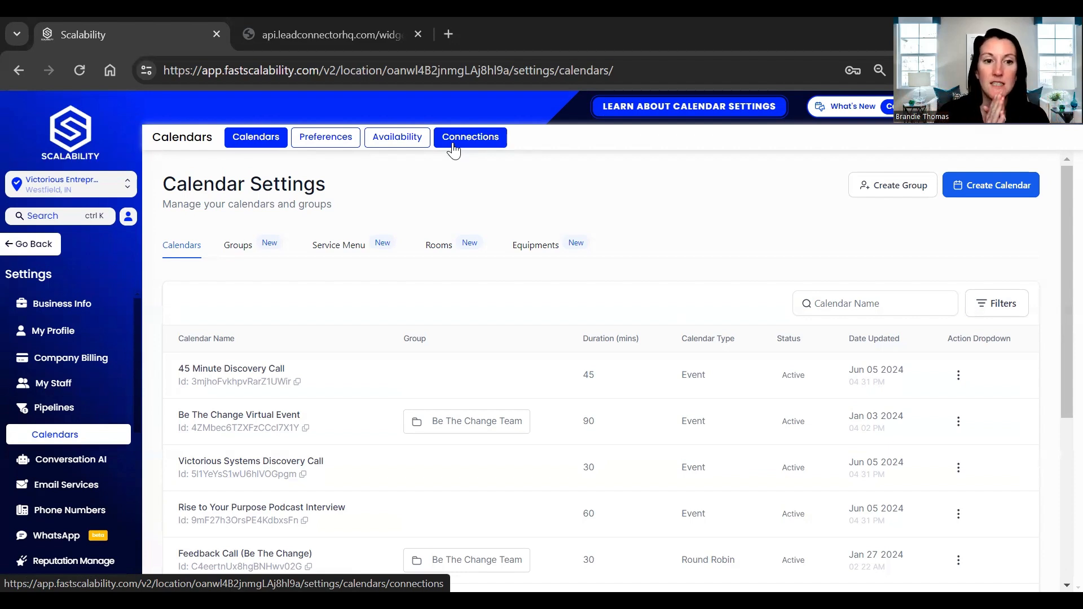
{"action": "left_click", "coordinate": [453, 148]}
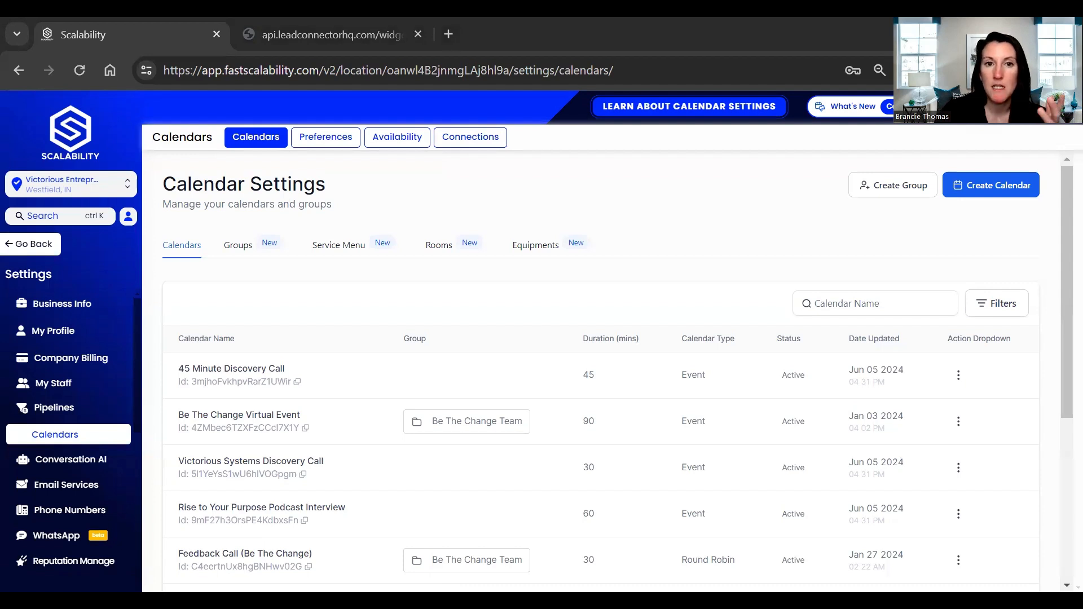
{"action": "left_click", "coordinate": [397, 137]}
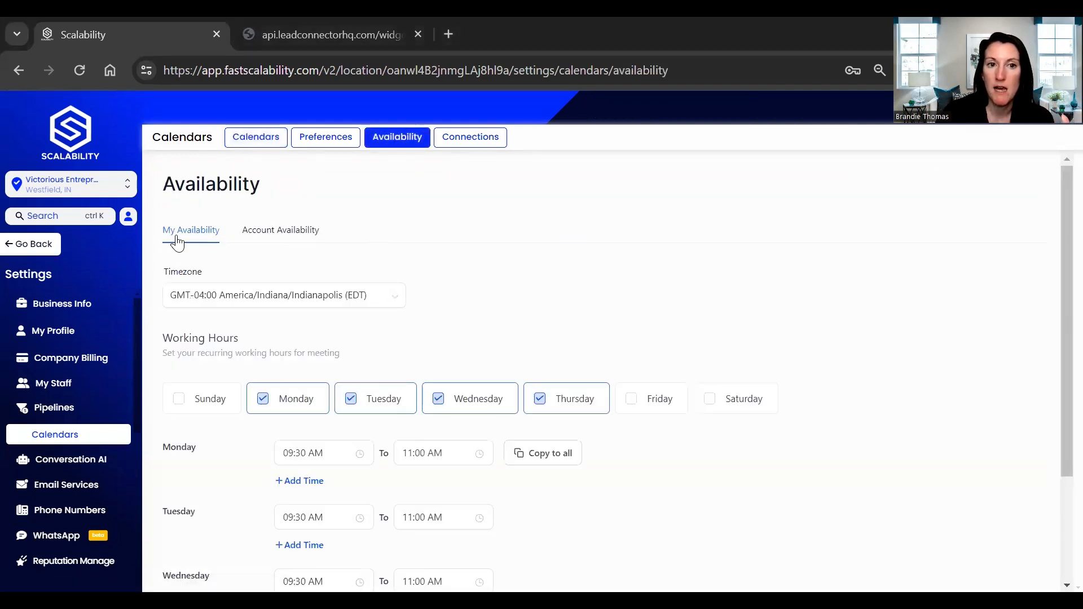
{"action": "left_click", "coordinate": [282, 232]}
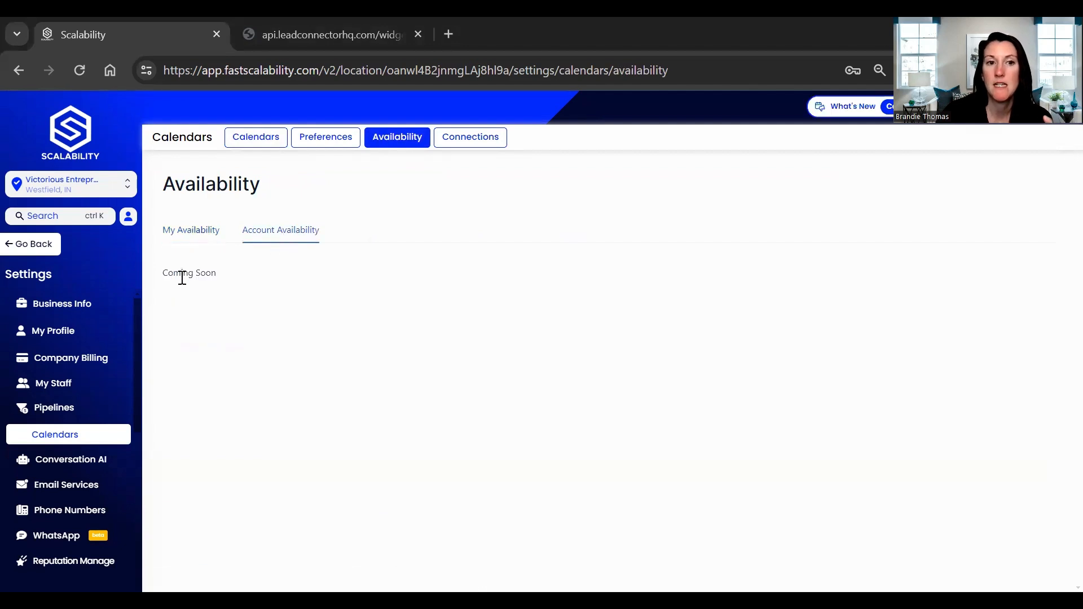
{"action": "left_click", "coordinate": [185, 242]}
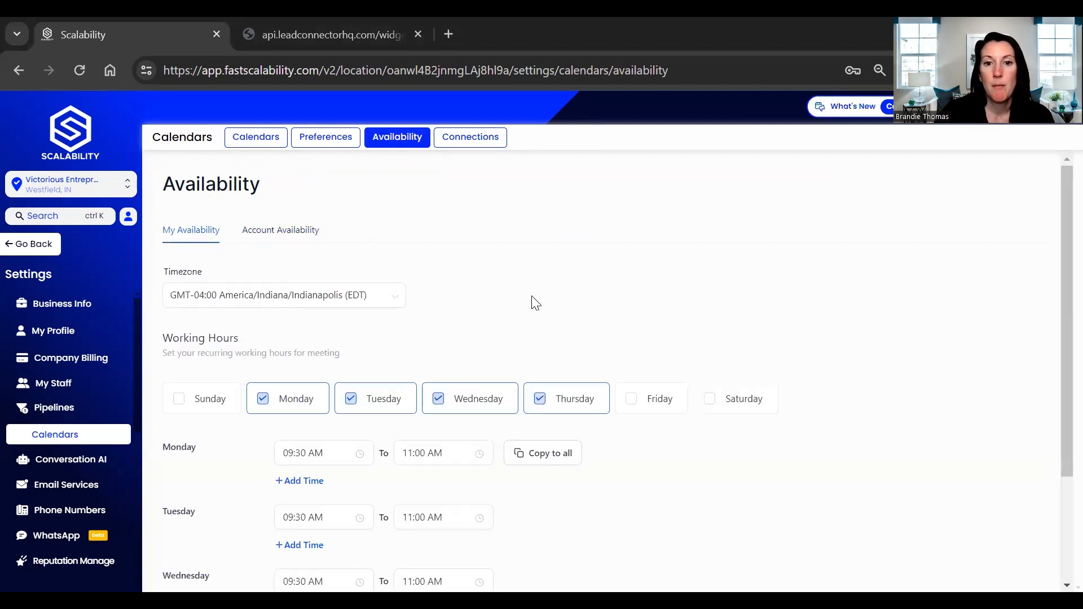
Check the timezone choices and the recurring working hours for each weekday under My Availability.
{"action": "left_click", "coordinate": [398, 304]}
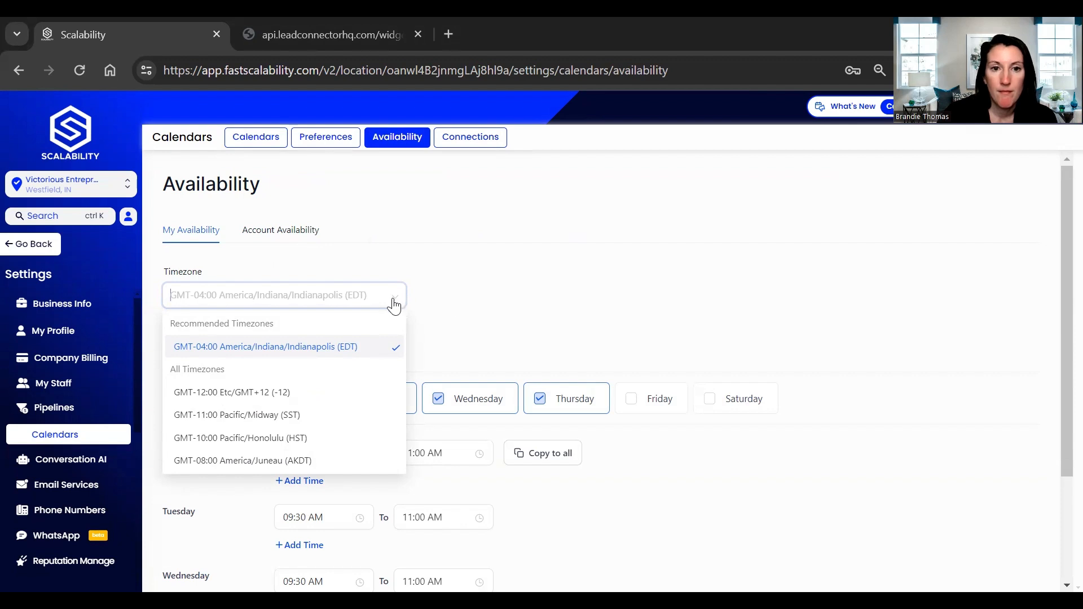
{"action": "left_click", "coordinate": [476, 310]}
{"action": "scroll", "coordinate": [251, 367], "scroll_direction": "down", "scroll_amount": 1}
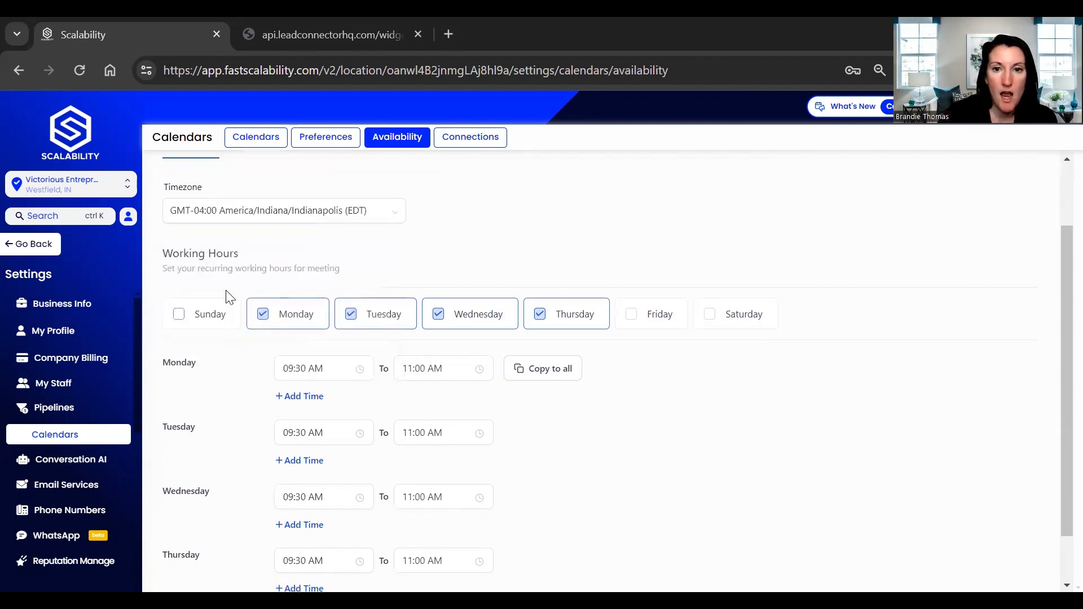
{"action": "scroll", "coordinate": [550, 395], "scroll_direction": "down", "scroll_amount": 2}
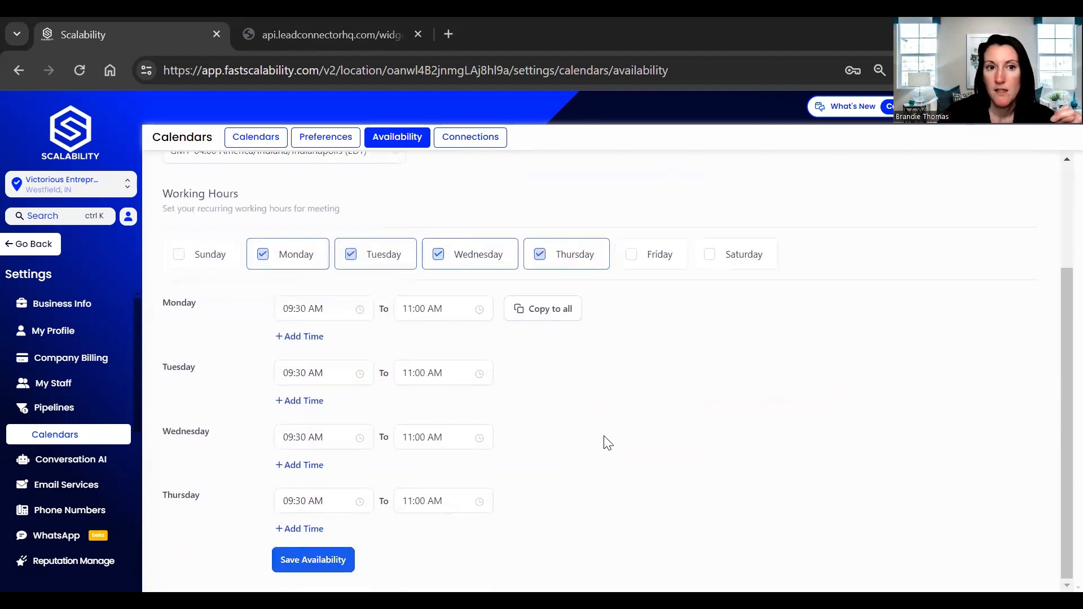
Open the 45 Minute Discovery Call calendar for editing and show its availability settings.
{"action": "scroll", "coordinate": [614, 431], "scroll_direction": "up", "scroll_amount": 1}
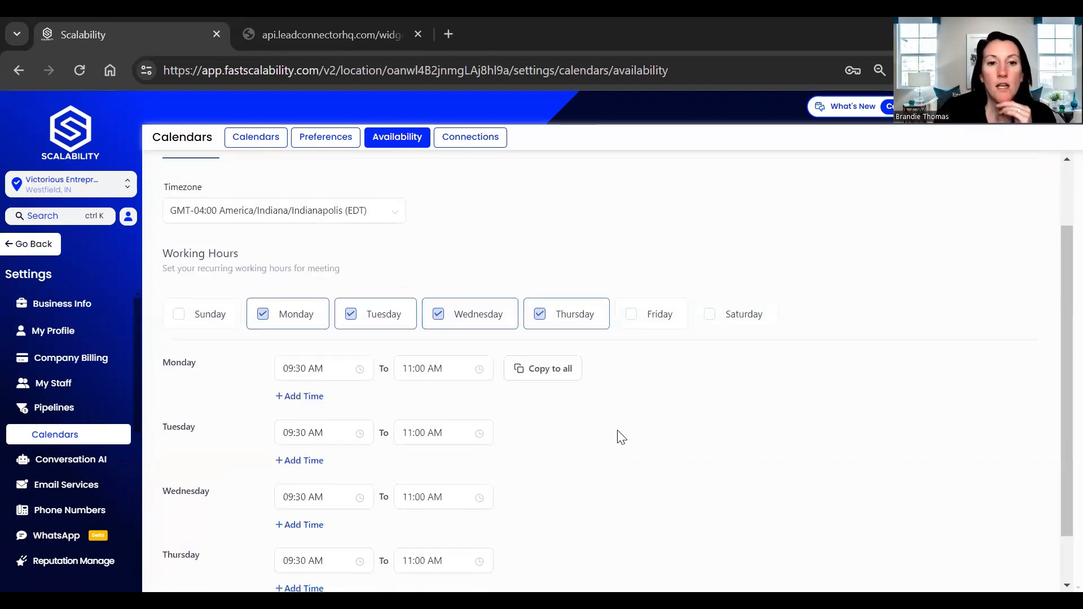
{"action": "scroll", "coordinate": [619, 435], "scroll_direction": "down", "scroll_amount": 1}
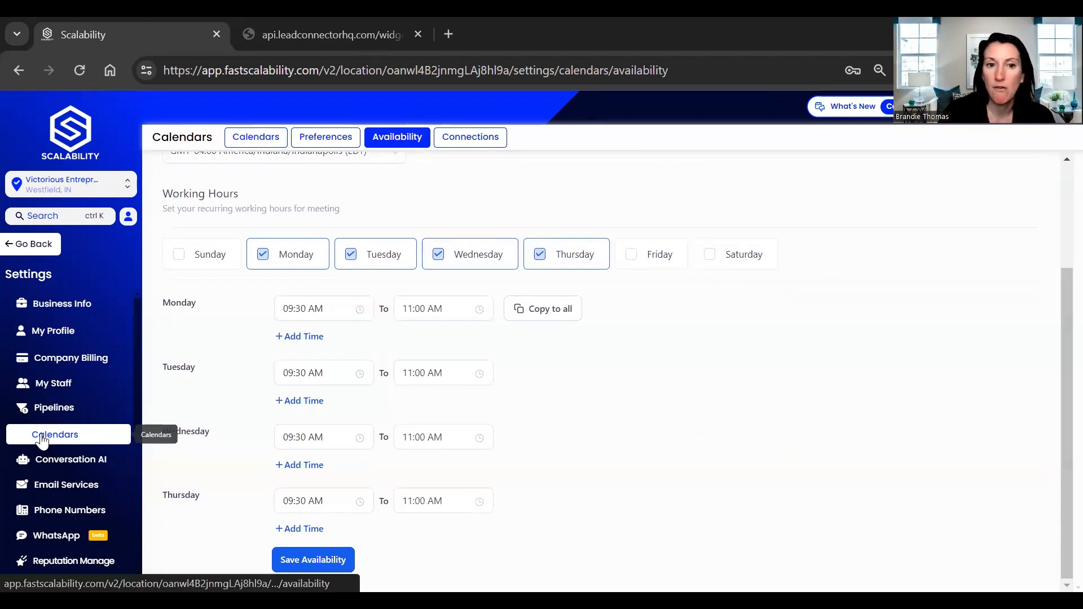
{"action": "left_click", "coordinate": [275, 141]}
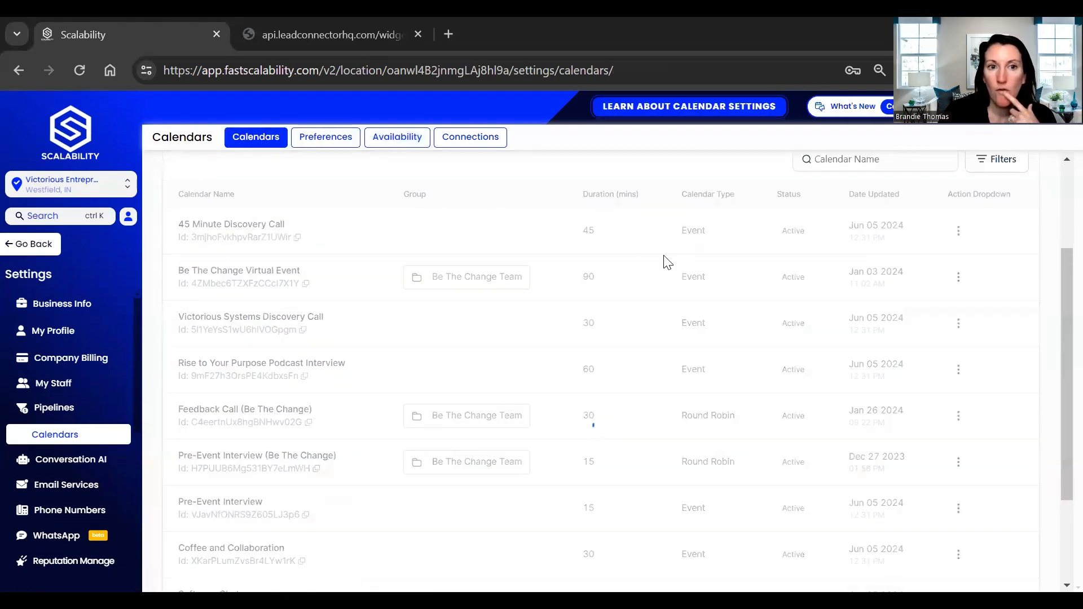
{"action": "left_click", "coordinate": [958, 232]}
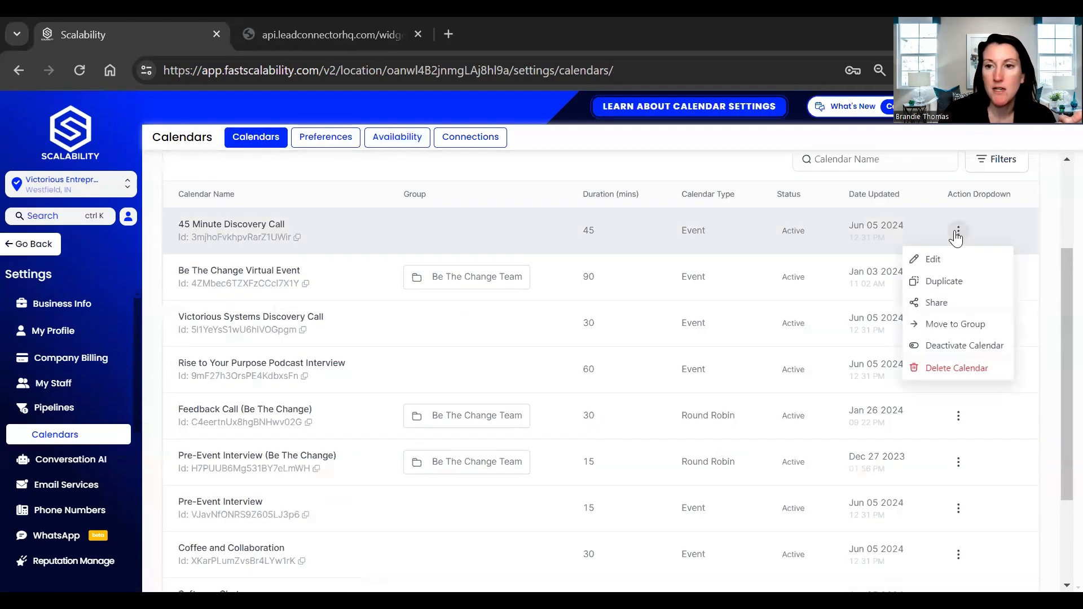
{"action": "left_click", "coordinate": [934, 261]}
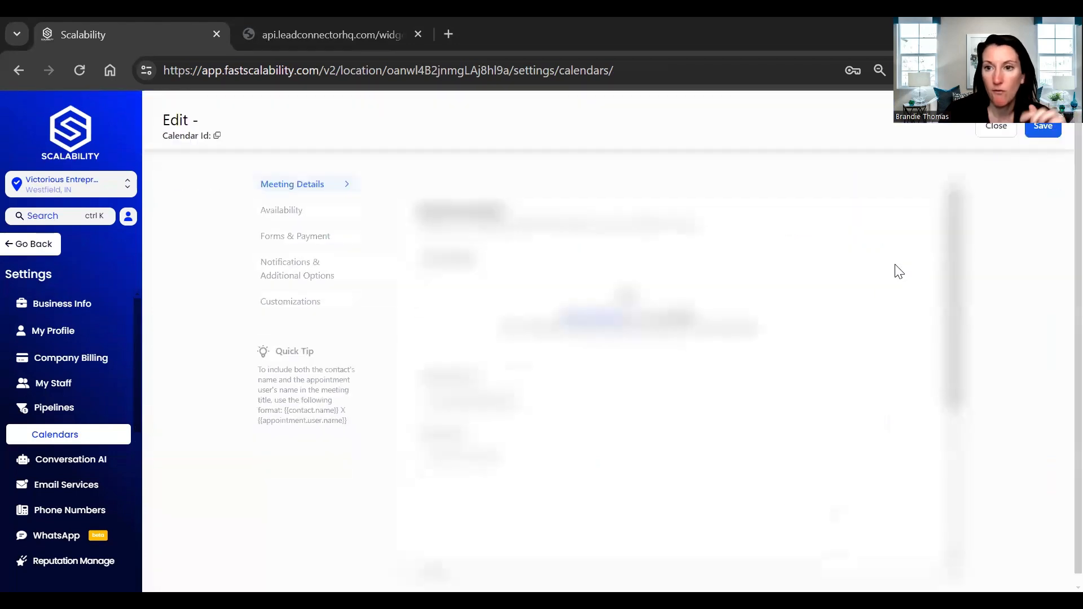
{"action": "left_click", "coordinate": [281, 212]}
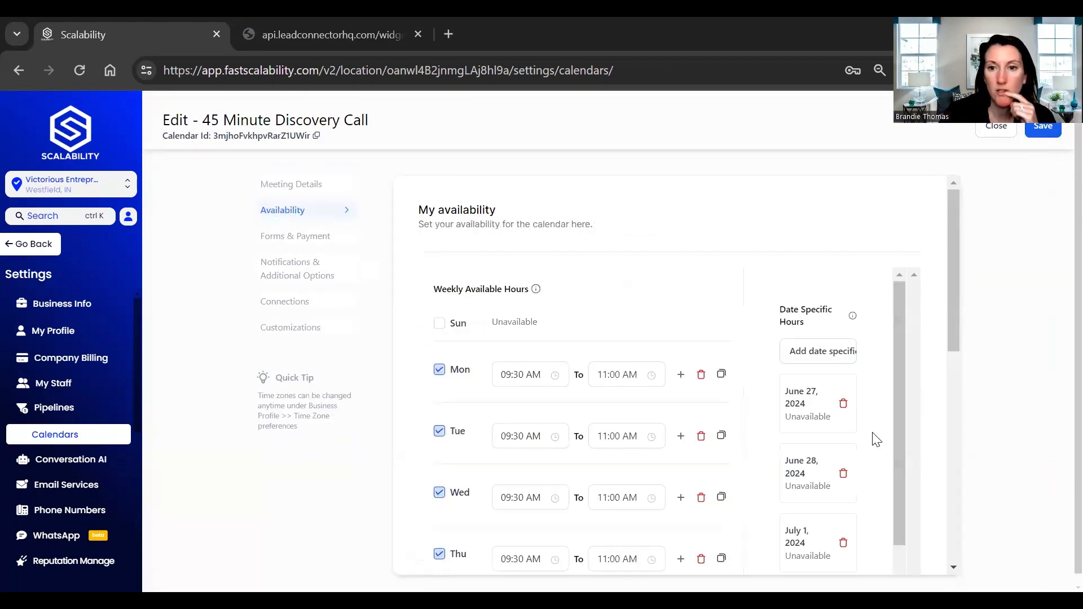
Examine the discovery call's weekly available hours, date-specific hours, and meeting interval, duration and booking limit options.
{"action": "scroll", "coordinate": [846, 435], "scroll_direction": "down", "scroll_amount": 3}
{"action": "scroll", "coordinate": [596, 510], "scroll_direction": "down", "scroll_amount": 3}
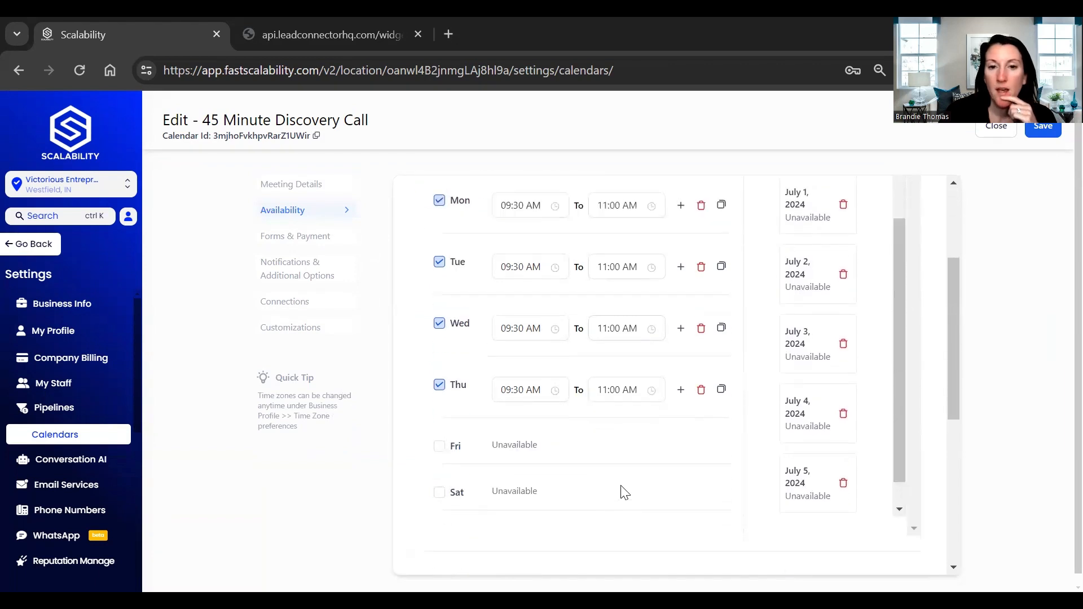
{"action": "scroll", "coordinate": [621, 491], "scroll_direction": "up", "scroll_amount": 3}
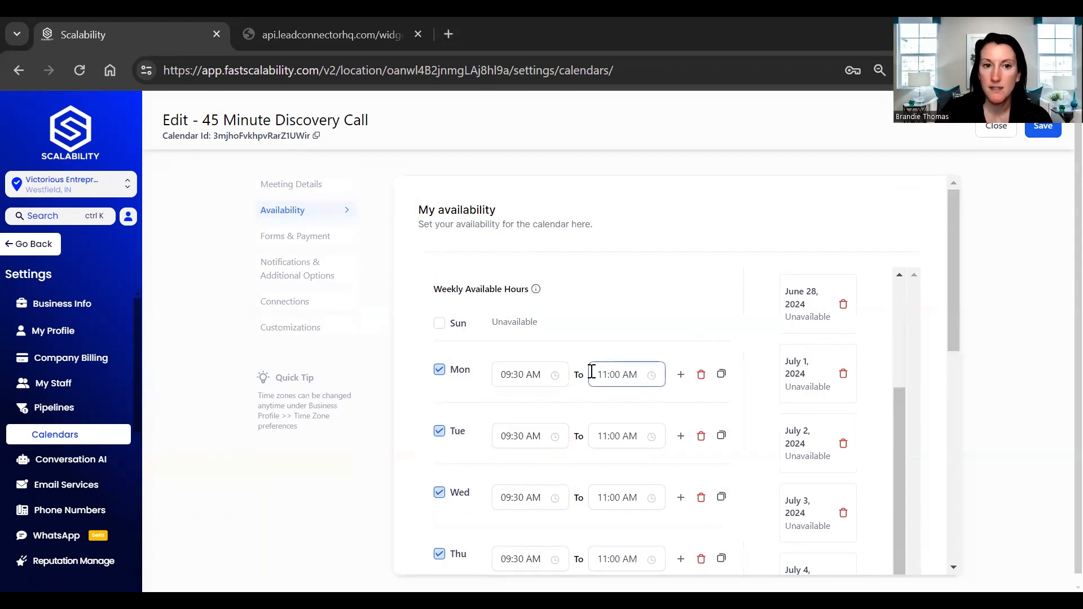
{"action": "scroll", "coordinate": [605, 393], "scroll_direction": "down", "scroll_amount": 5}
{"action": "scroll", "coordinate": [605, 393], "scroll_direction": "down", "scroll_amount": 5}
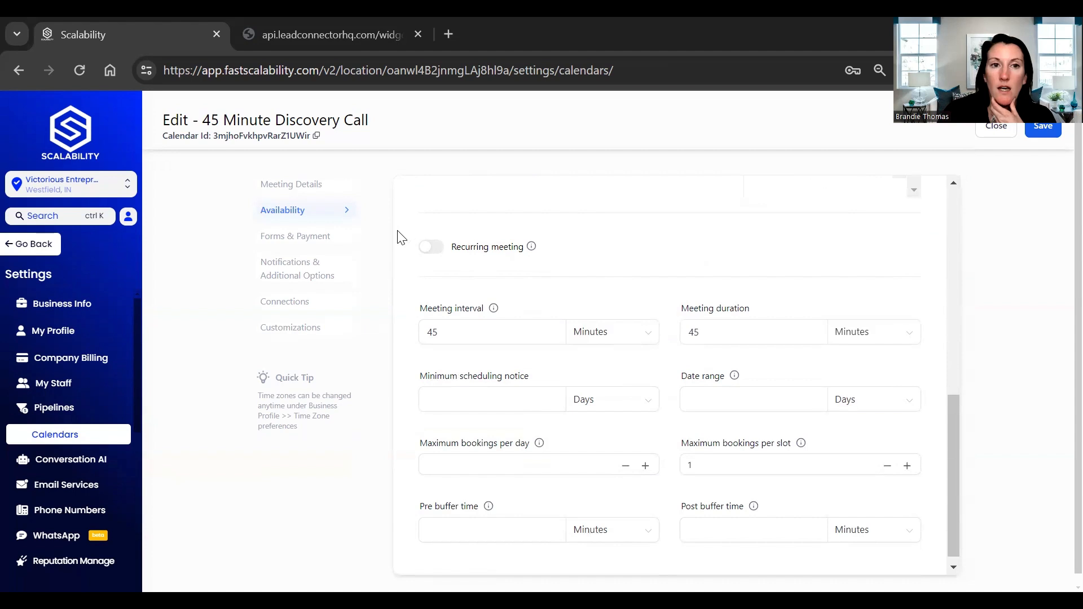
{"action": "scroll", "coordinate": [398, 235], "scroll_direction": "up", "scroll_amount": 2}
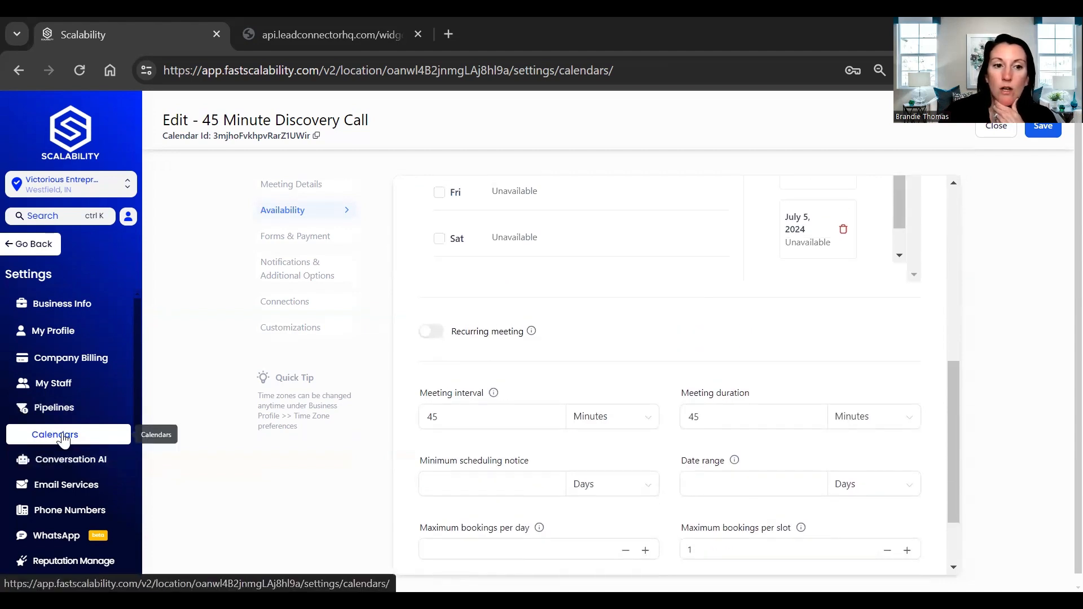
{"action": "scroll", "coordinate": [713, 301], "scroll_direction": "up", "scroll_amount": 10}
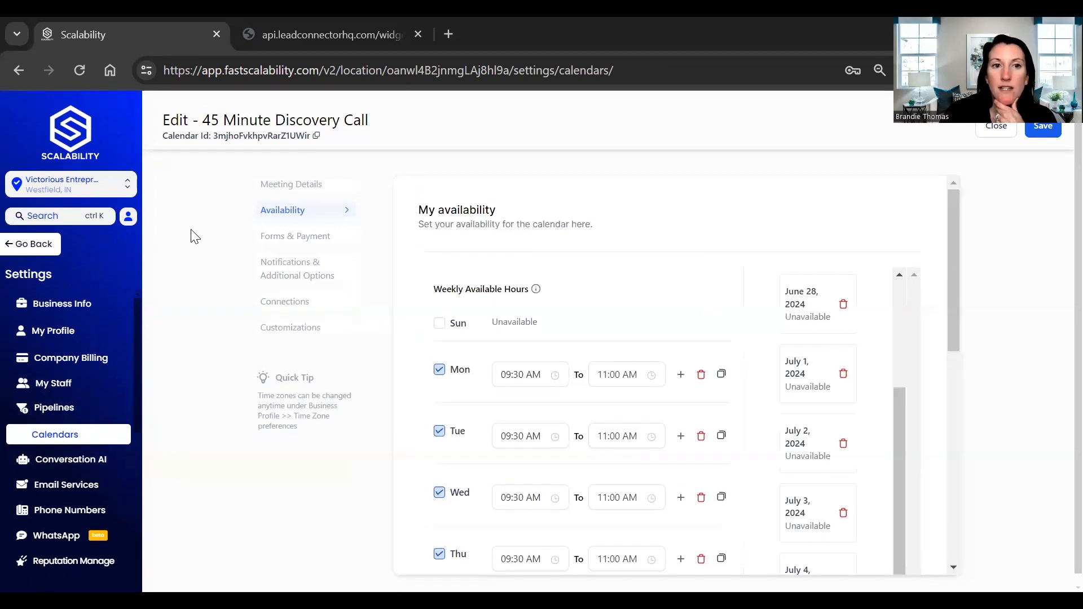
Close the discovery call editor and compare with the weekday working hours in the general availability settings.
{"action": "left_click", "coordinate": [997, 127]}
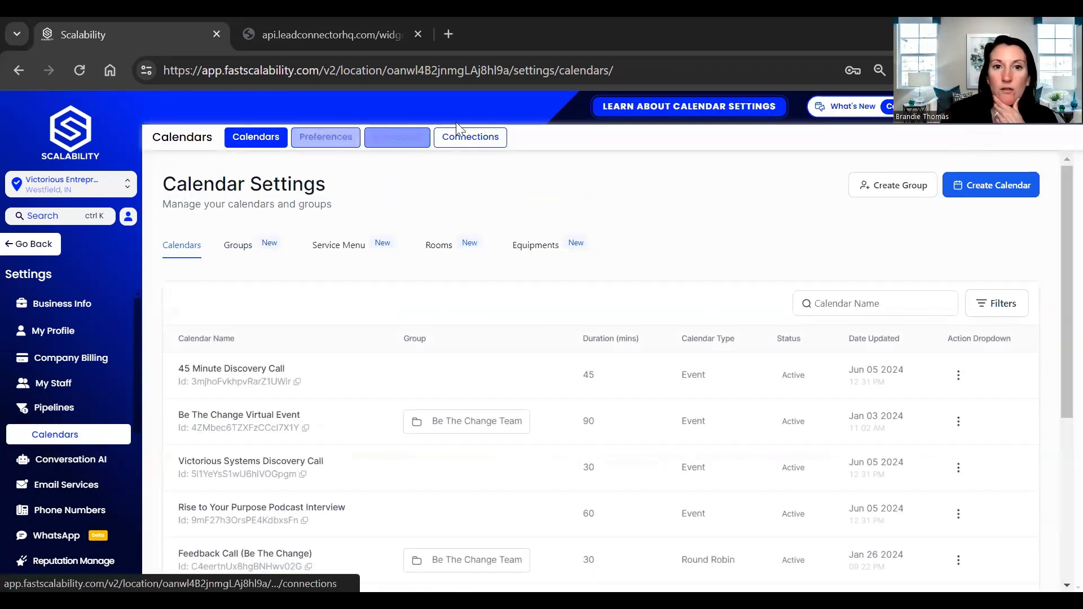
{"action": "left_click", "coordinate": [412, 139]}
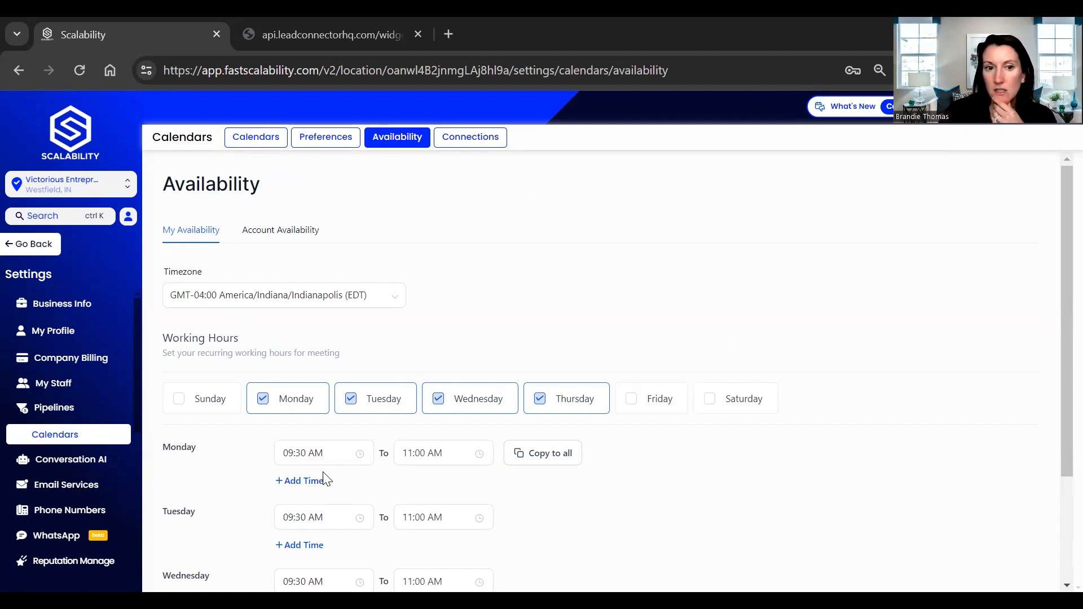
{"action": "scroll", "coordinate": [648, 461], "scroll_direction": "down", "scroll_amount": 1}
{"action": "scroll", "coordinate": [648, 461], "scroll_direction": "down", "scroll_amount": 3}
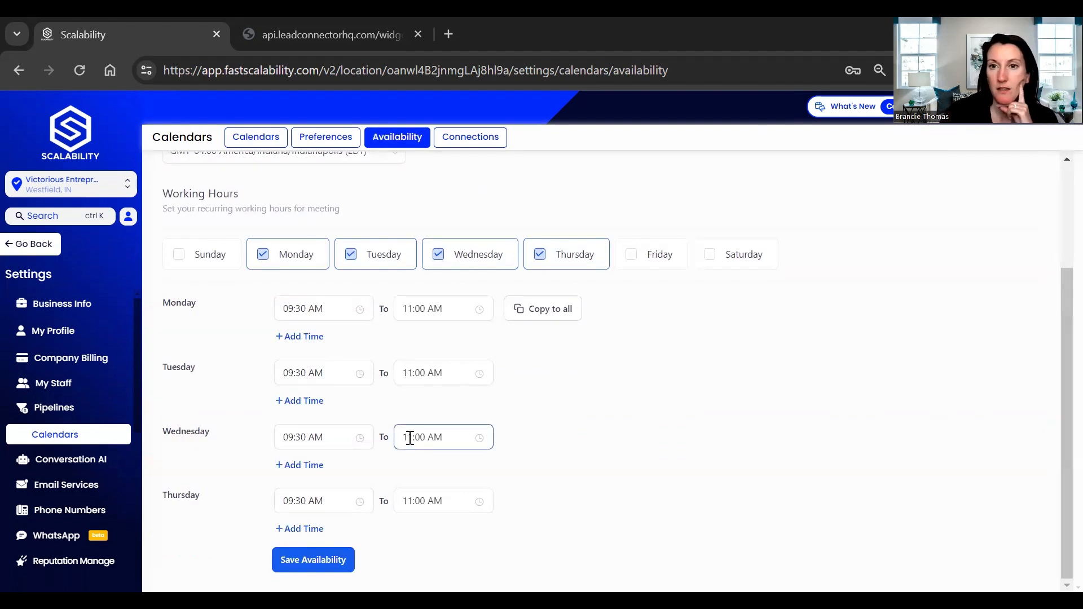
Review the calendar connections, including the connected calendars, the linked calendar and the conflict calendars.
{"action": "left_click", "coordinate": [468, 144]}
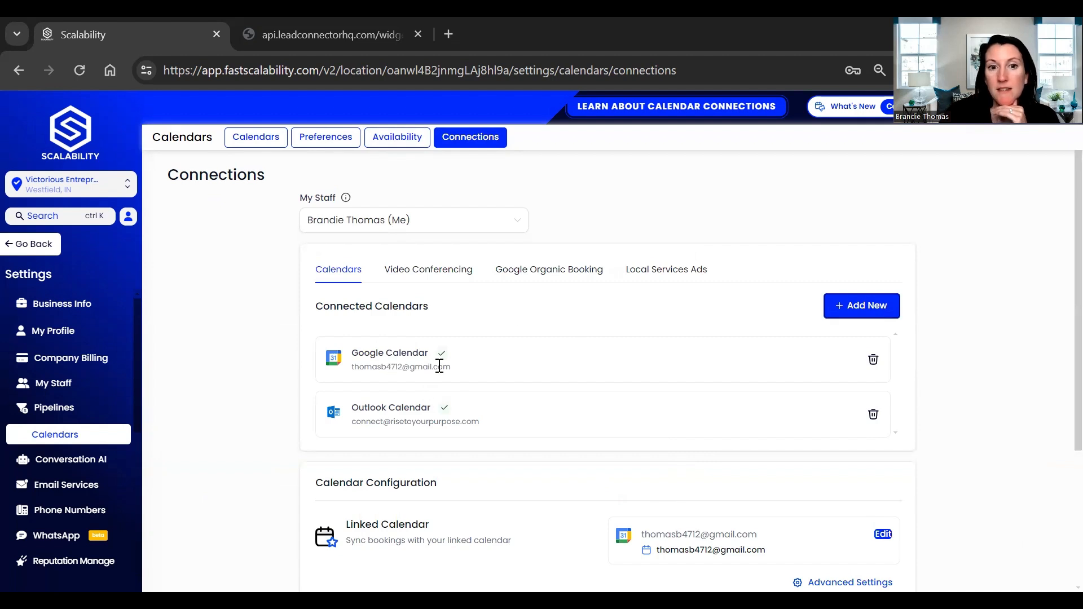
{"action": "scroll", "coordinate": [410, 414], "scroll_direction": "down", "scroll_amount": 3}
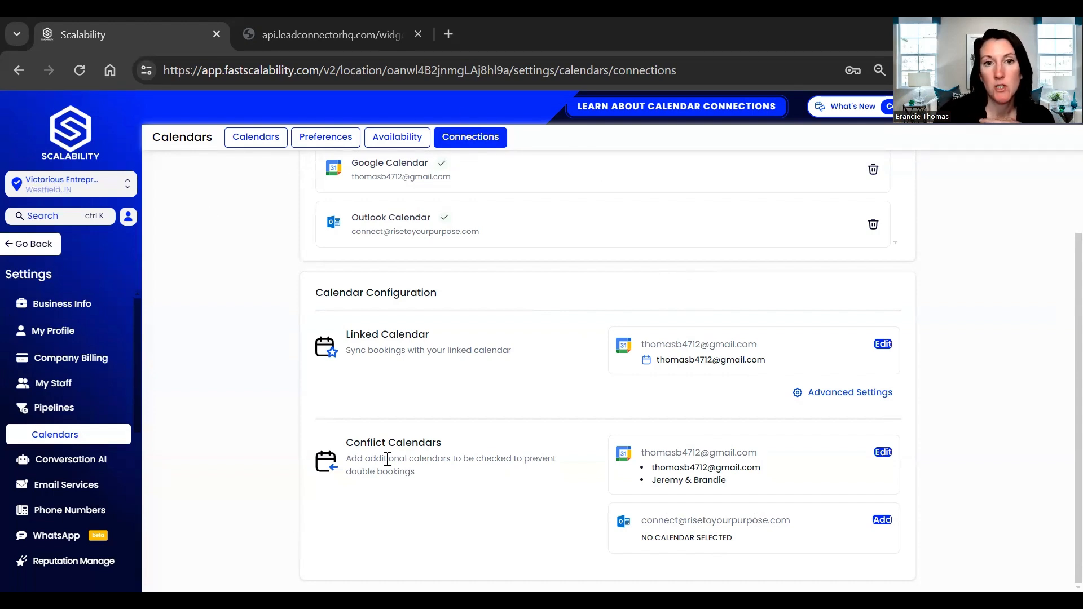
Check the meeting location, week start, language and time format under the personal and account calendar preferences, then leave the settings.
{"action": "left_click", "coordinate": [325, 136]}
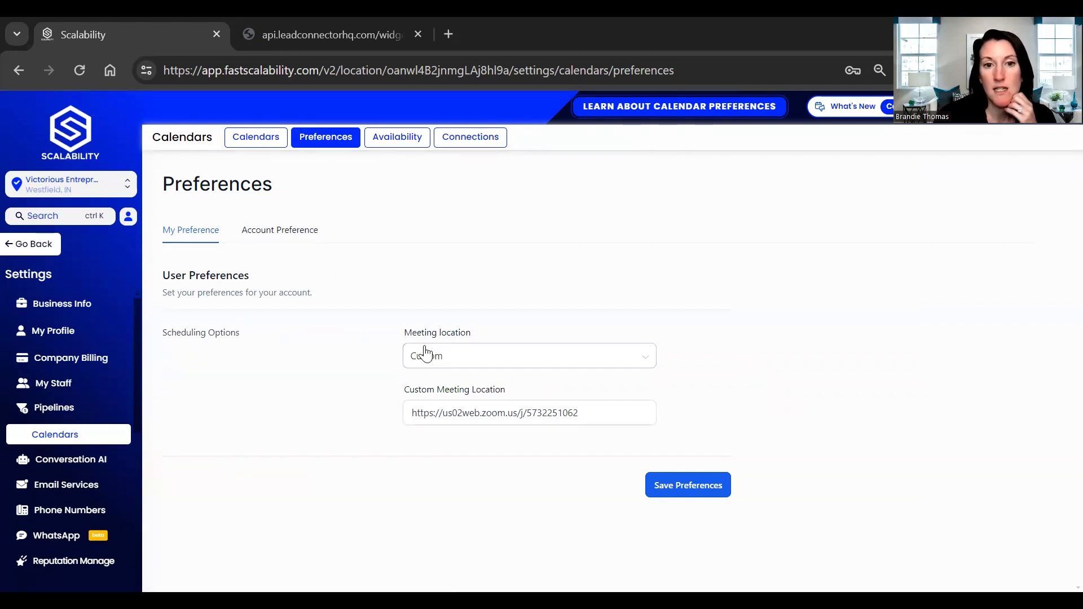
{"action": "left_click", "coordinate": [266, 235]}
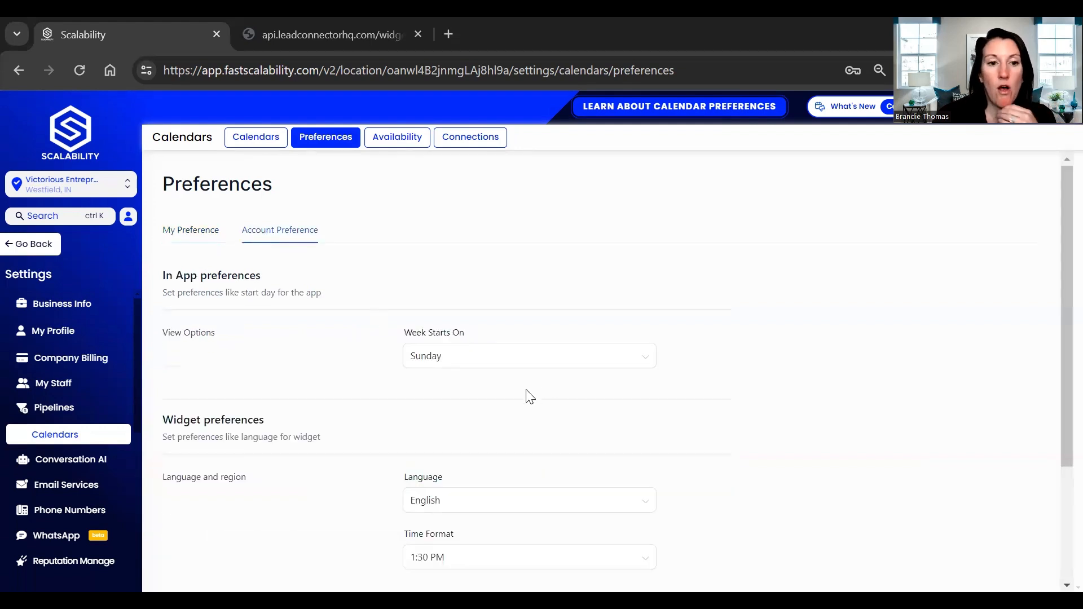
{"action": "scroll", "coordinate": [516, 404], "scroll_direction": "down", "scroll_amount": 2}
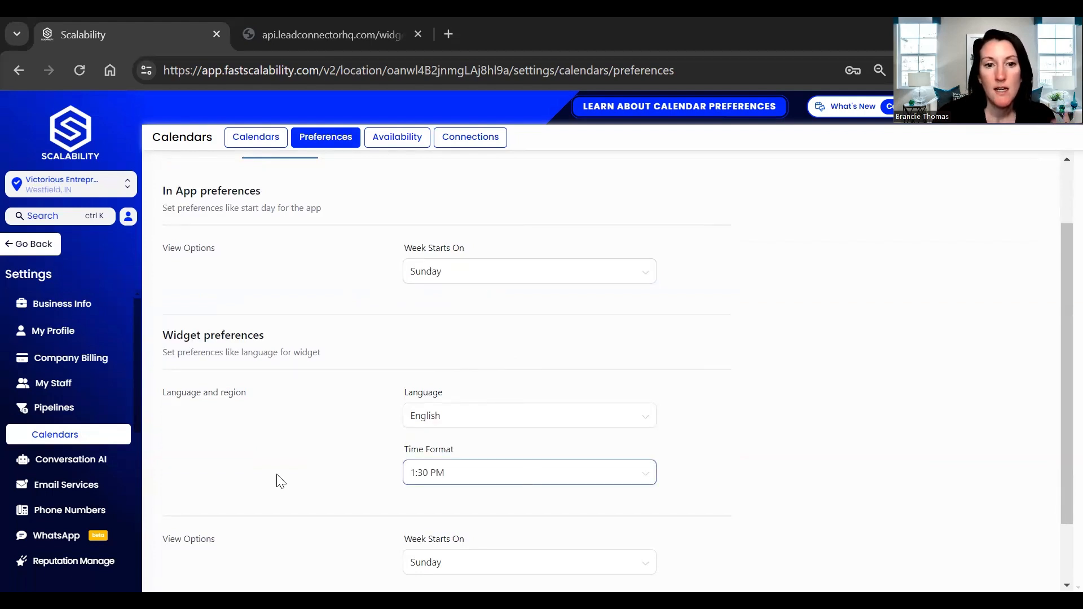
{"action": "scroll", "coordinate": [289, 478], "scroll_direction": "down", "scroll_amount": 2}
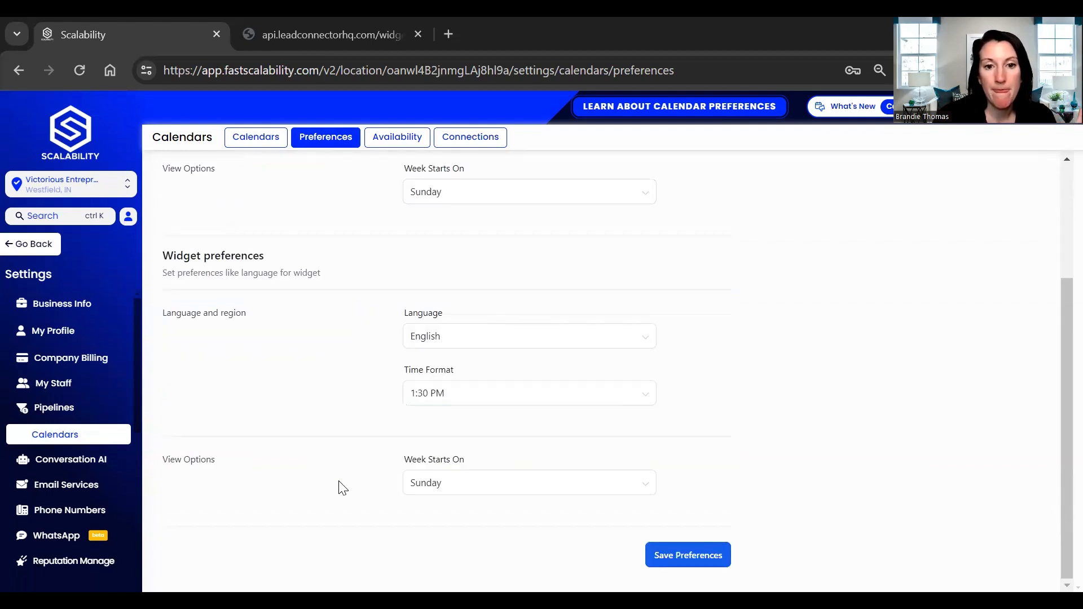
{"action": "scroll", "coordinate": [460, 508], "scroll_direction": "up", "scroll_amount": 3}
{"action": "scroll", "coordinate": [459, 508], "scroll_direction": "down", "scroll_amount": 3}
{"action": "scroll", "coordinate": [414, 484], "scroll_direction": "up", "scroll_amount": 3}
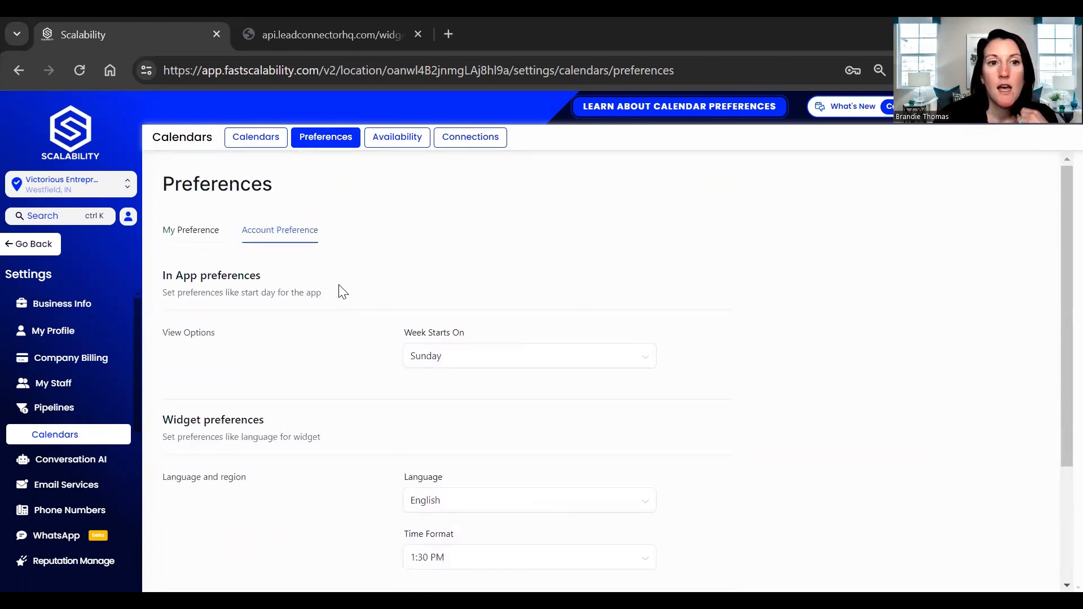
{"action": "left_click", "coordinate": [186, 232]}
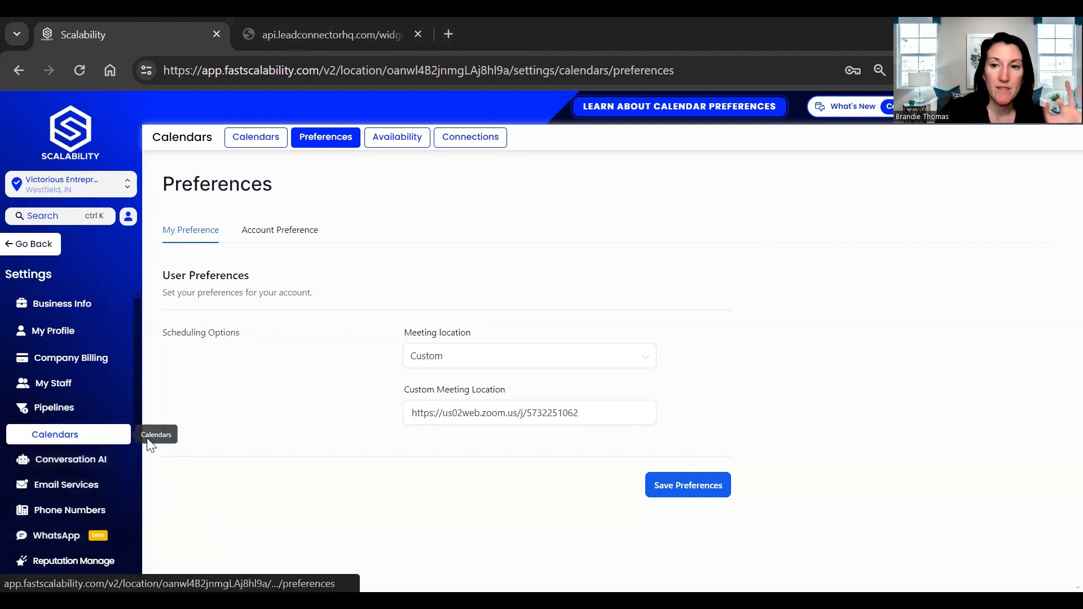
{"action": "left_click", "coordinate": [11, 252]}
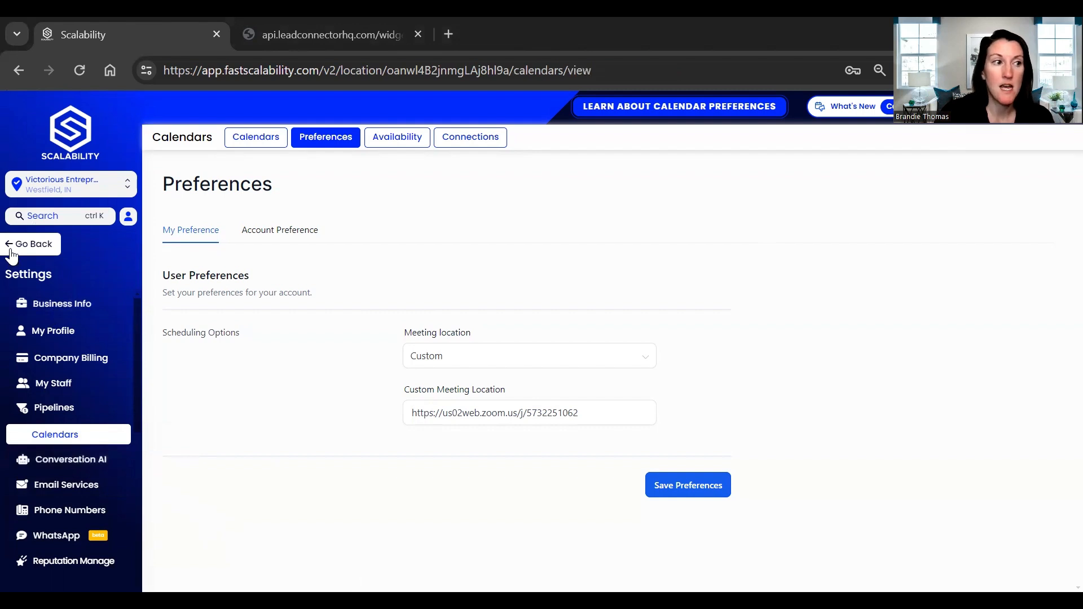